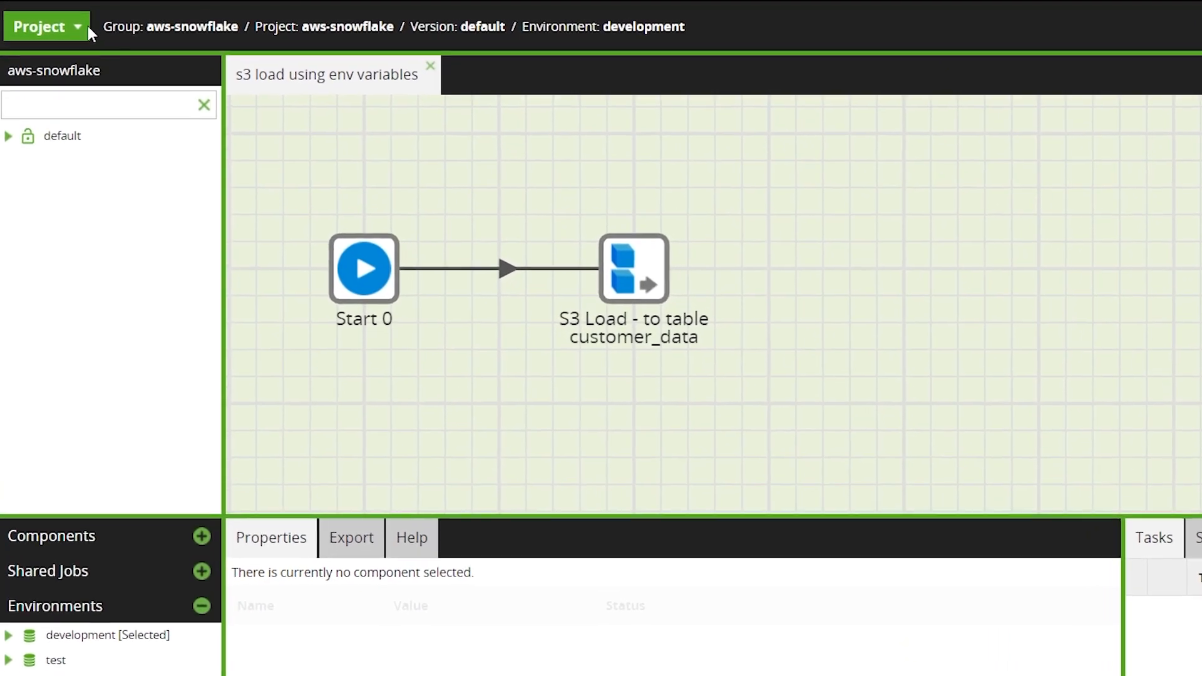
Add a new project environment variable with type Text and behaviour Shared.
click(61, 22)
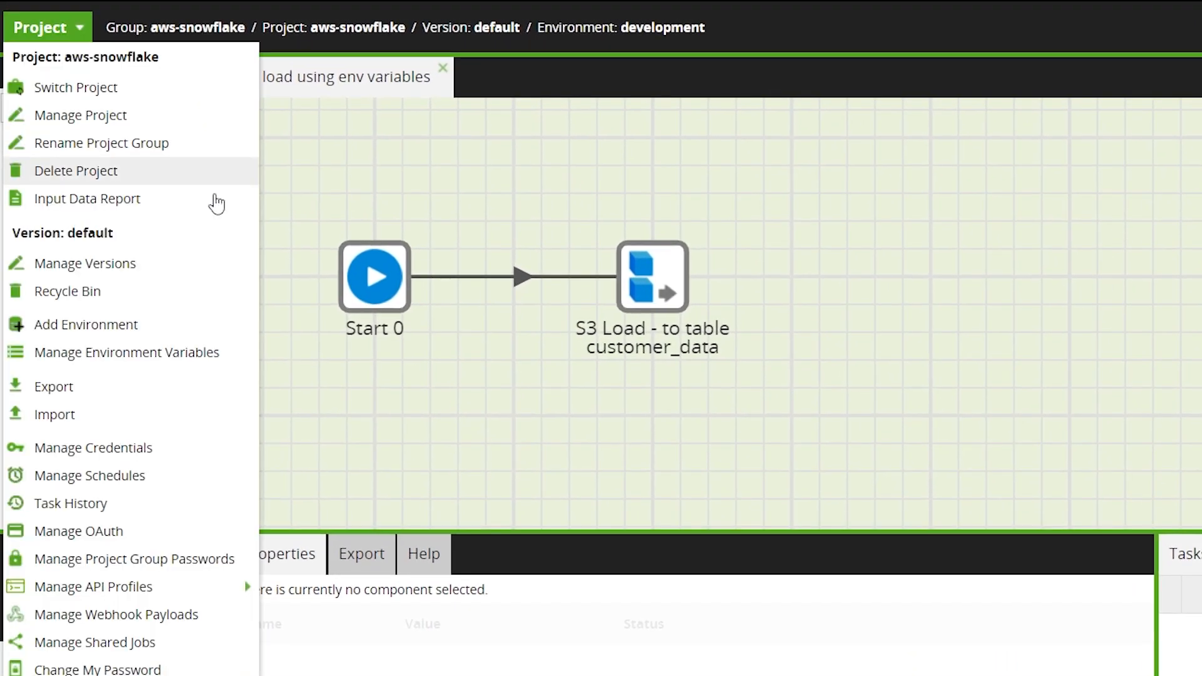
click(242, 360)
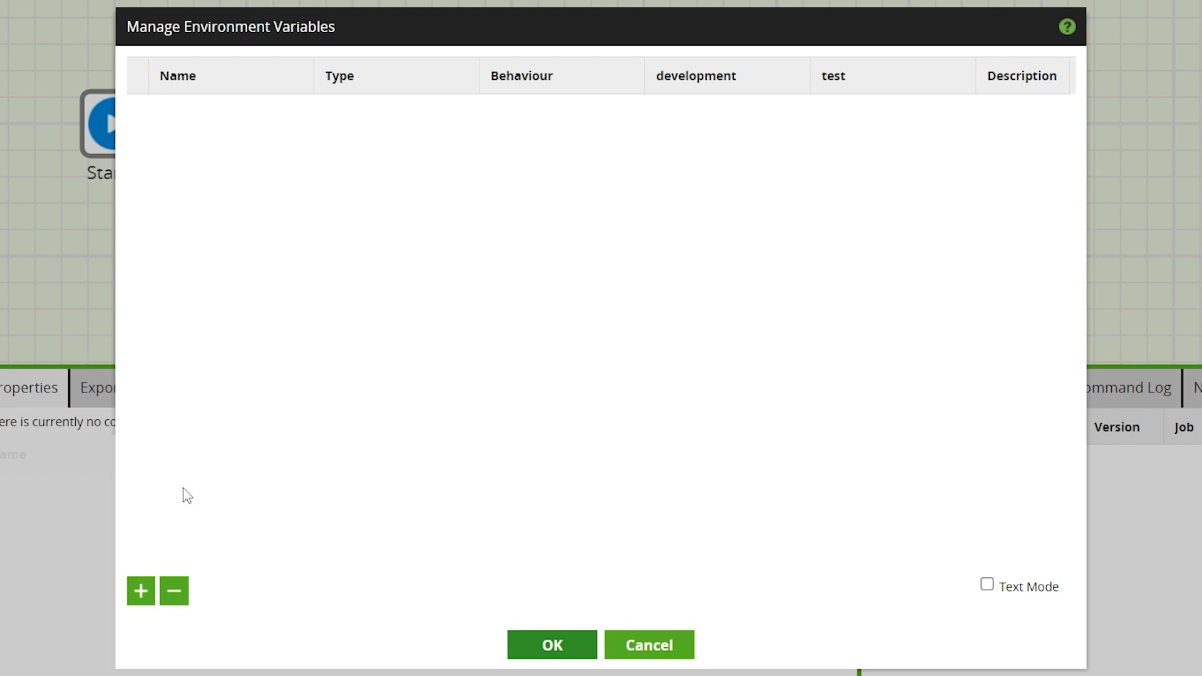
click(141, 592)
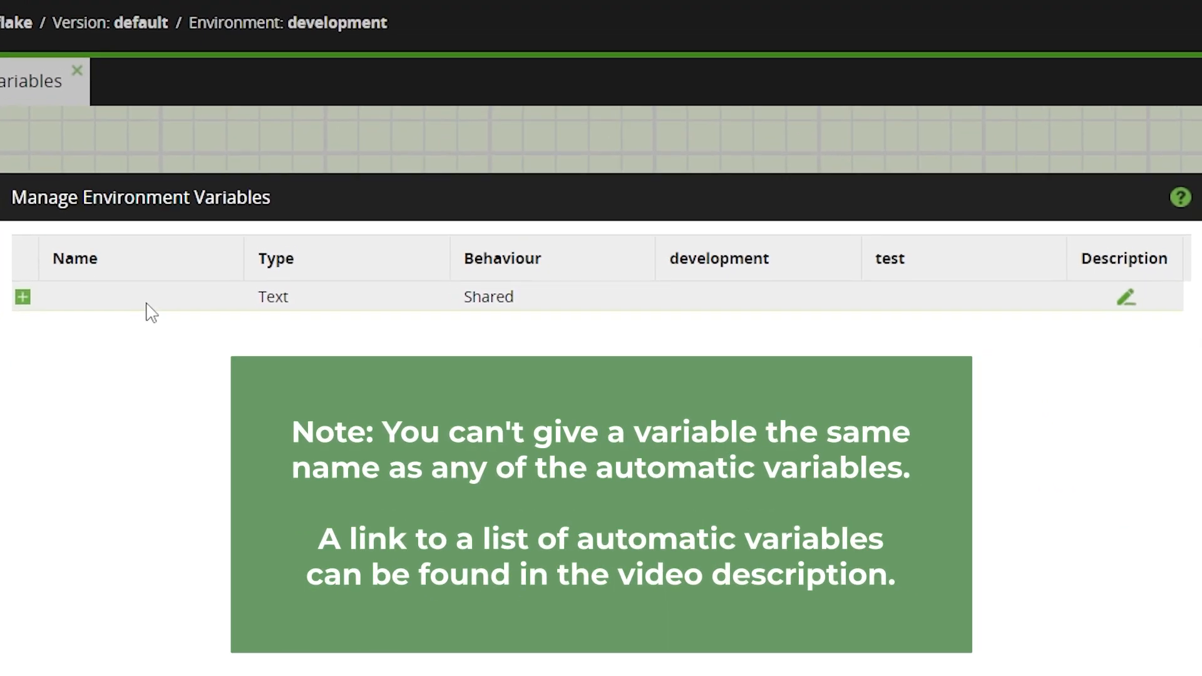
click(148, 304)
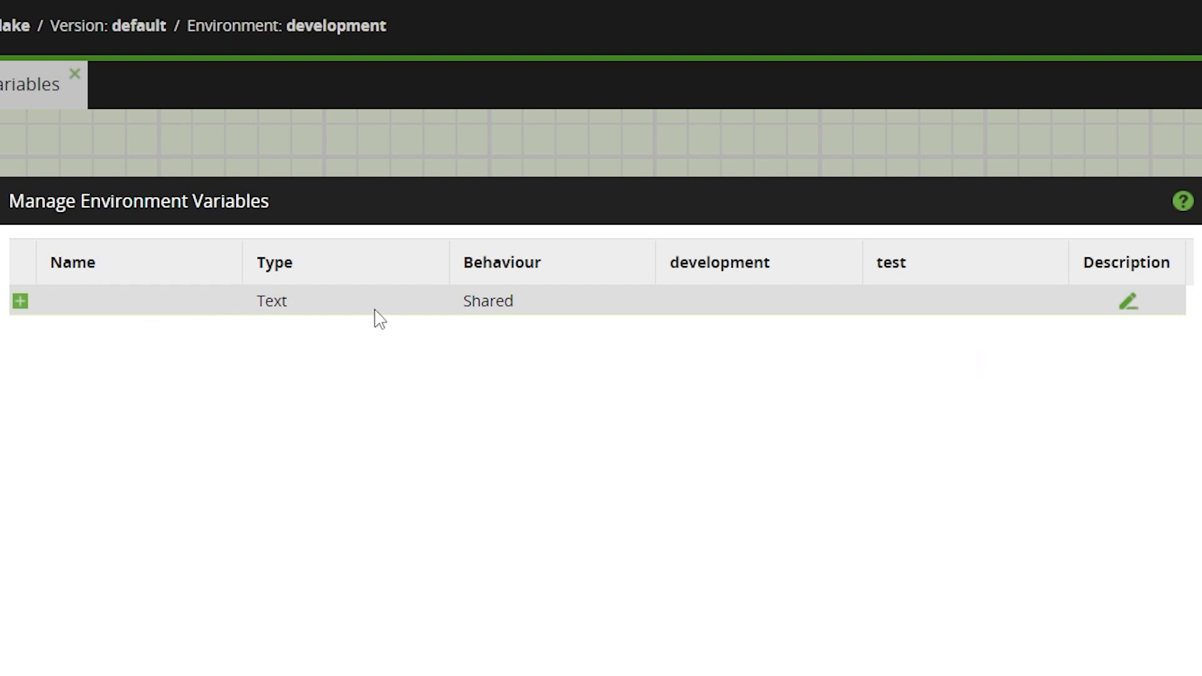
click(378, 309)
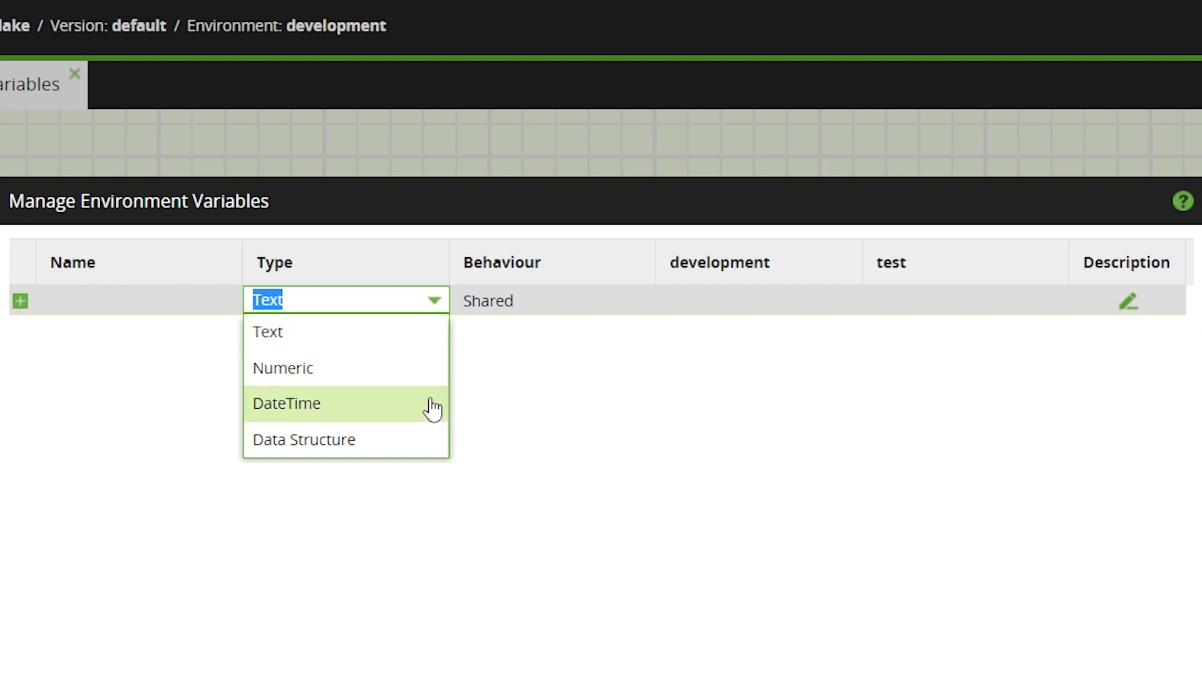
click(423, 342)
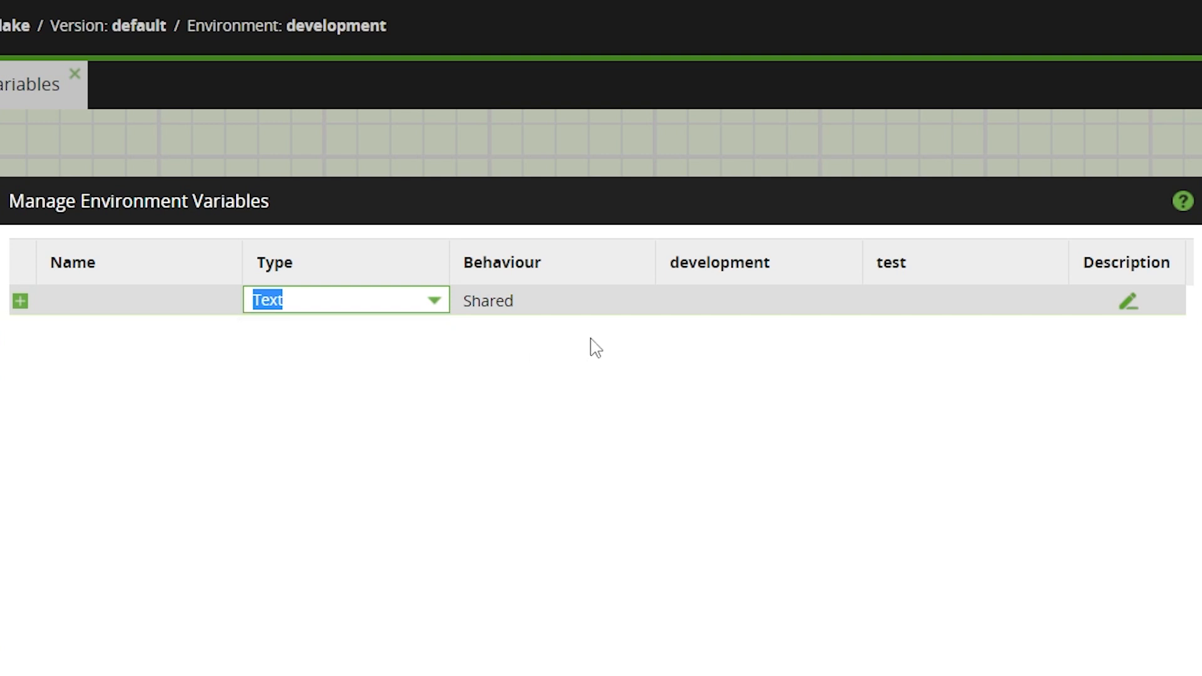
click(601, 302)
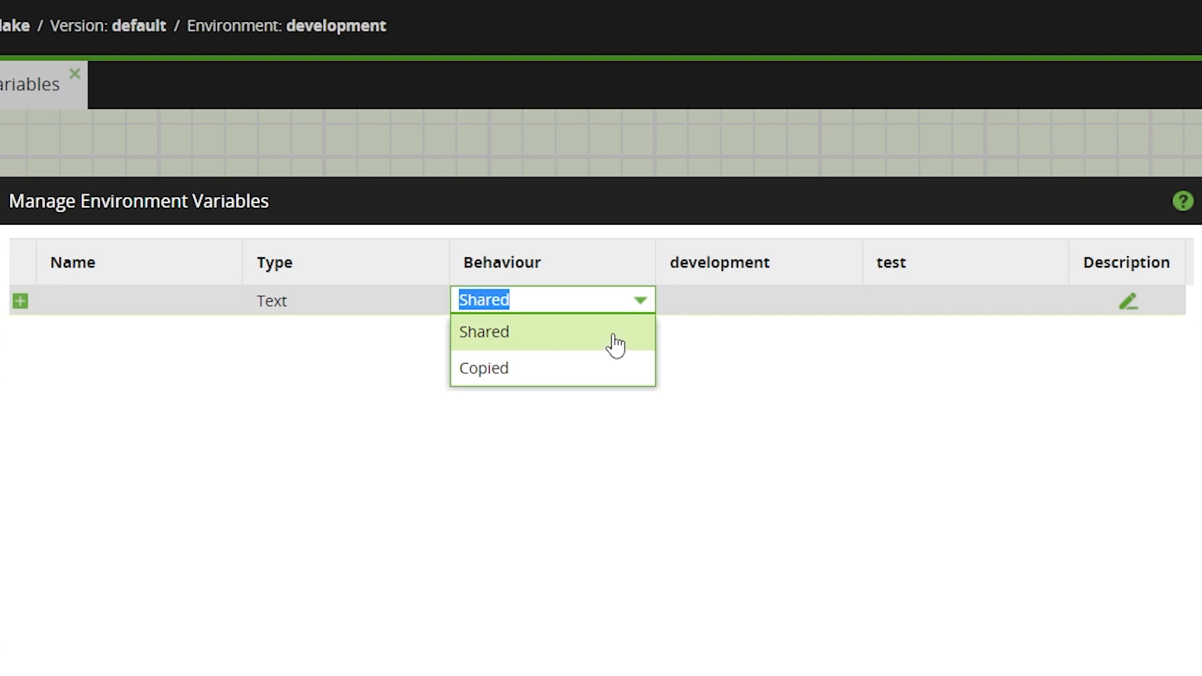
click(714, 341)
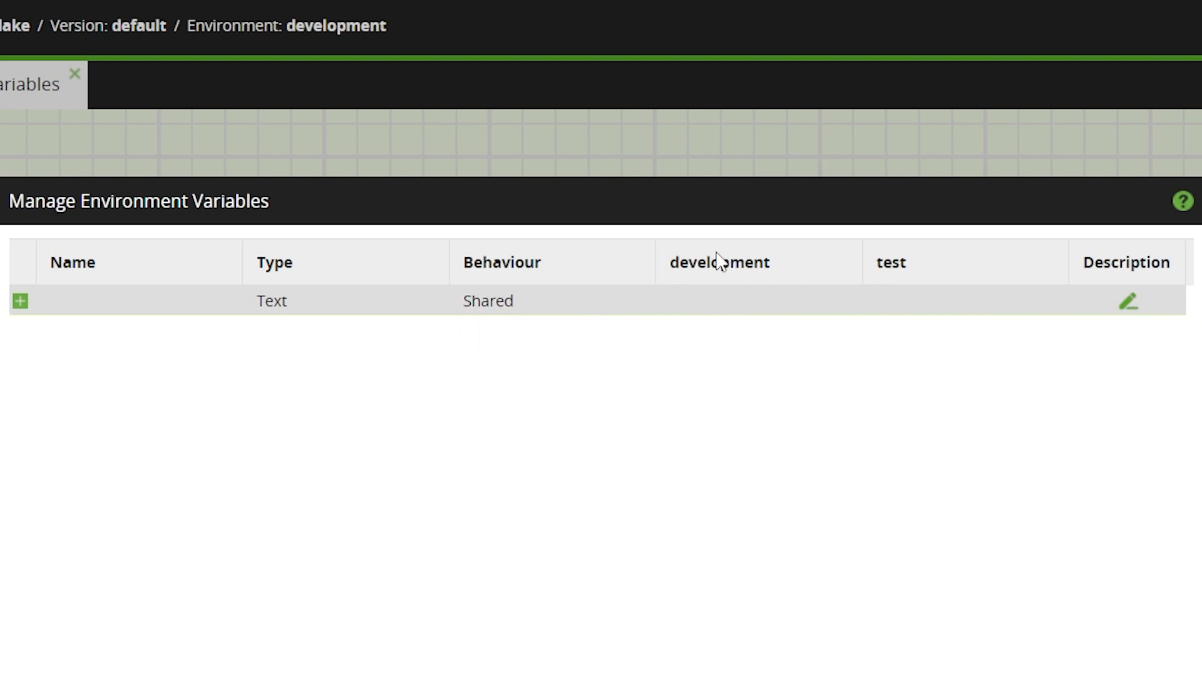
Examine the new variable's development and test value fields and its description editor.
click(727, 295)
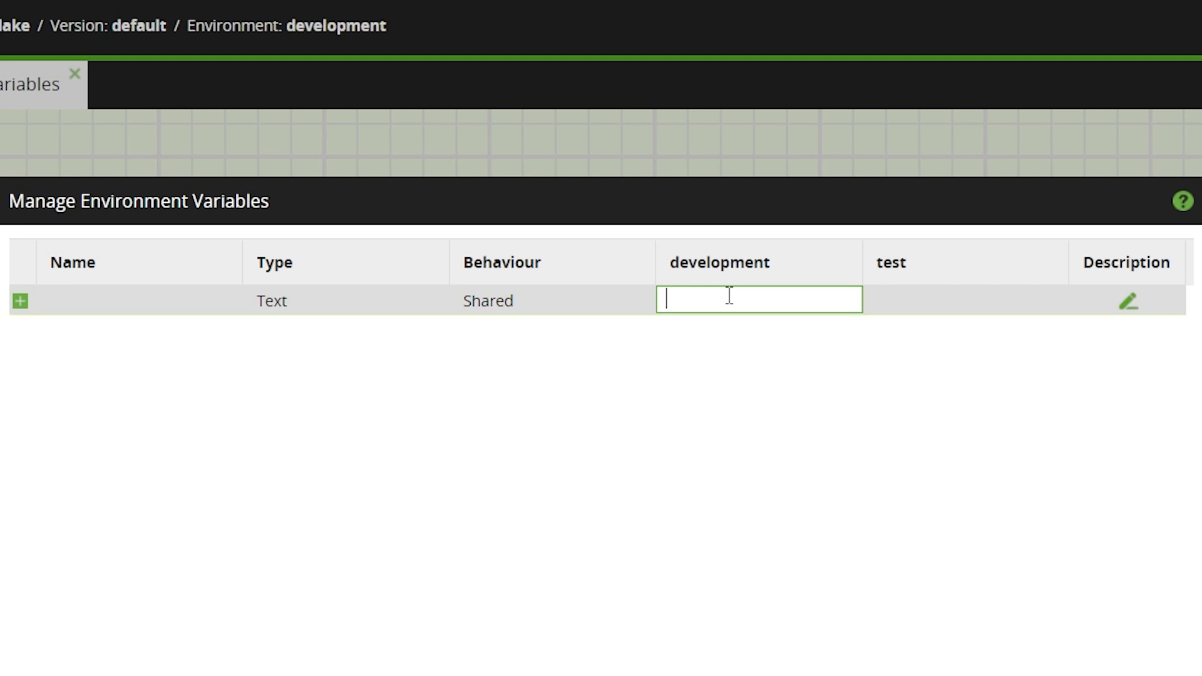
click(902, 308)
click(768, 270)
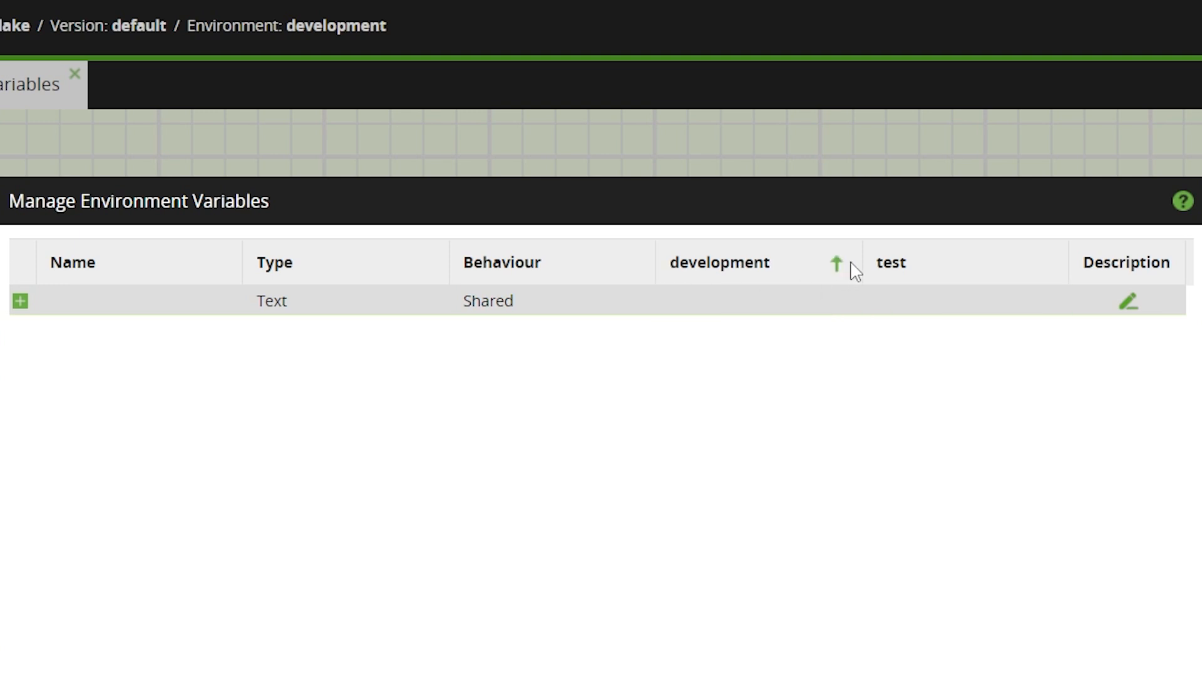
click(911, 275)
click(783, 305)
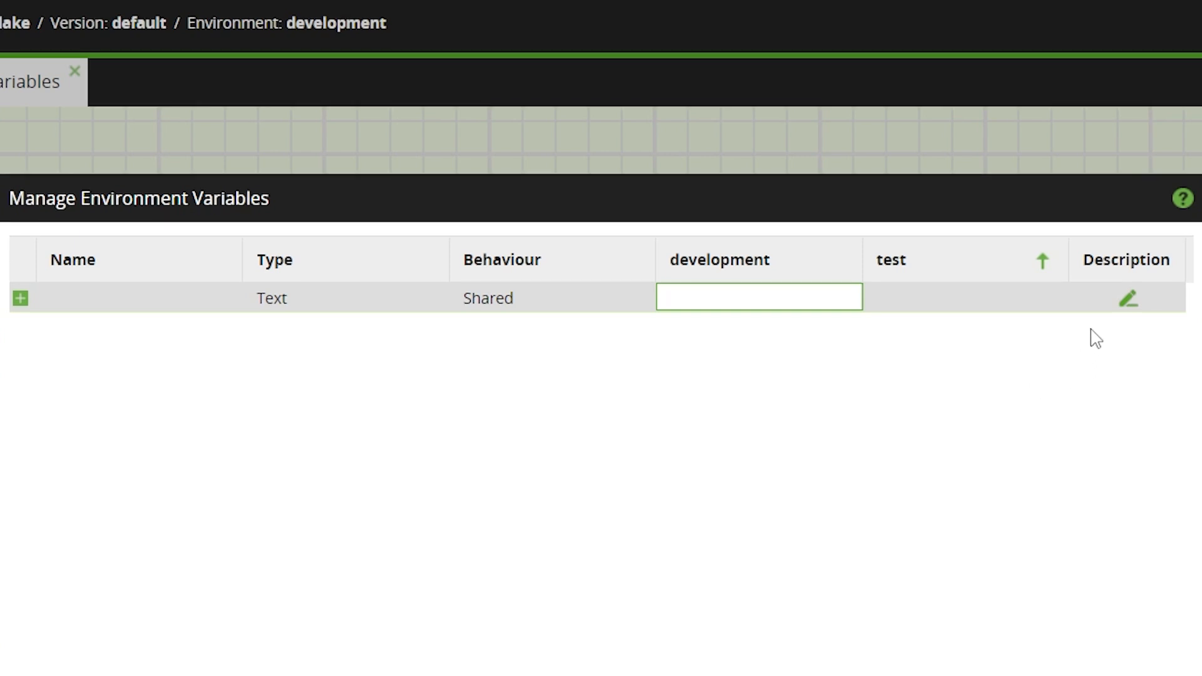
click(1124, 202)
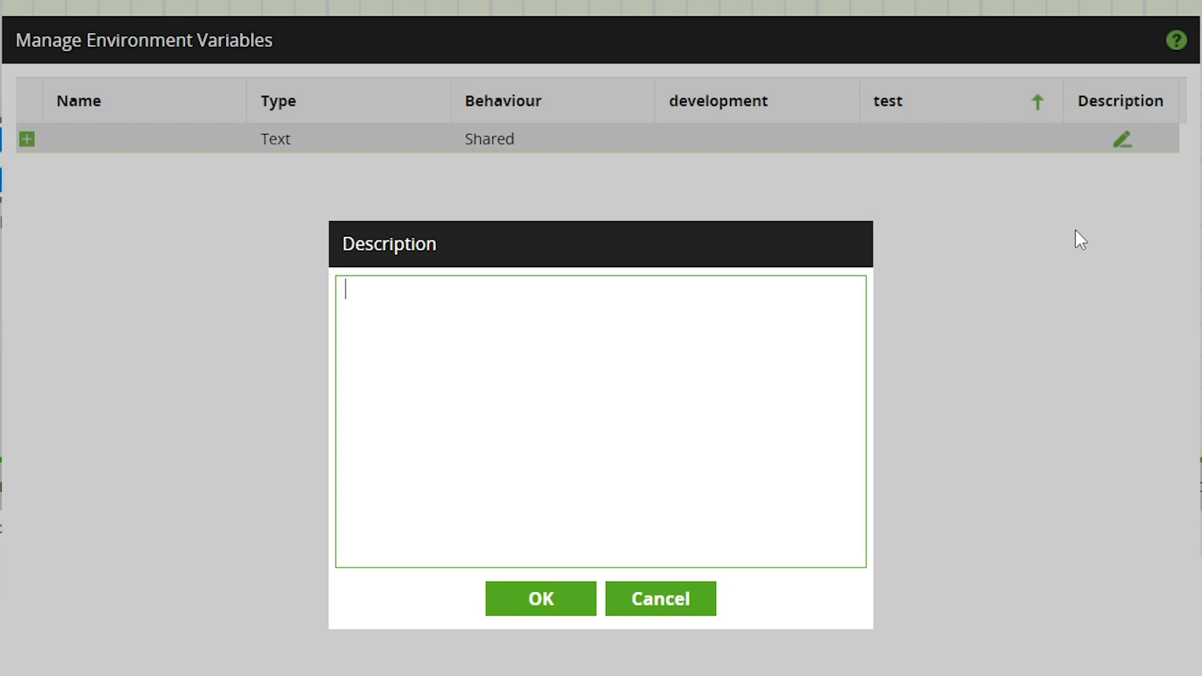
click(655, 610)
Name the new environment variable directory_name and keep Shared as its behaviour.
click(165, 144)
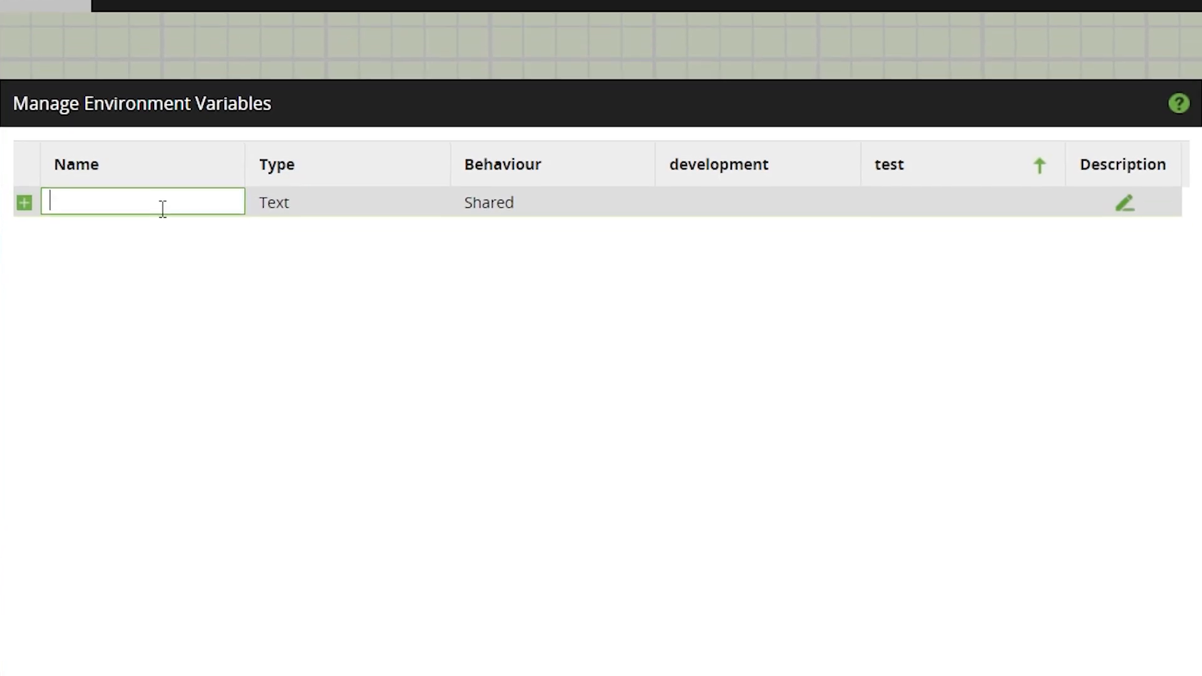
text(dire)
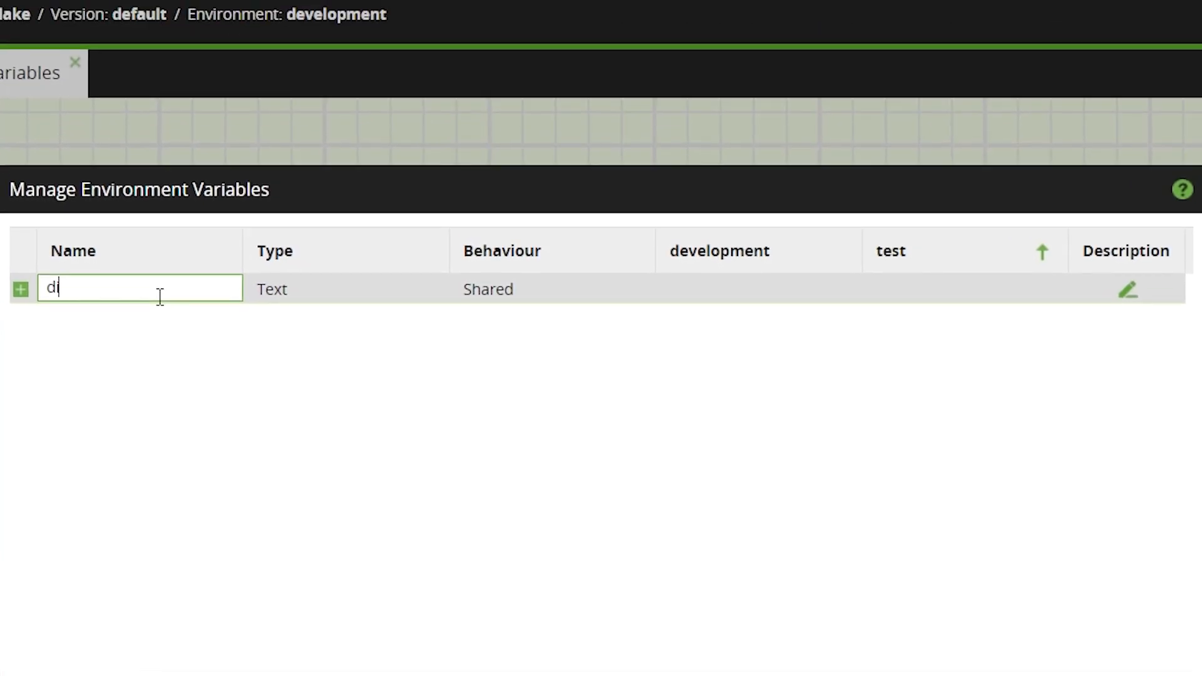
text(ct)
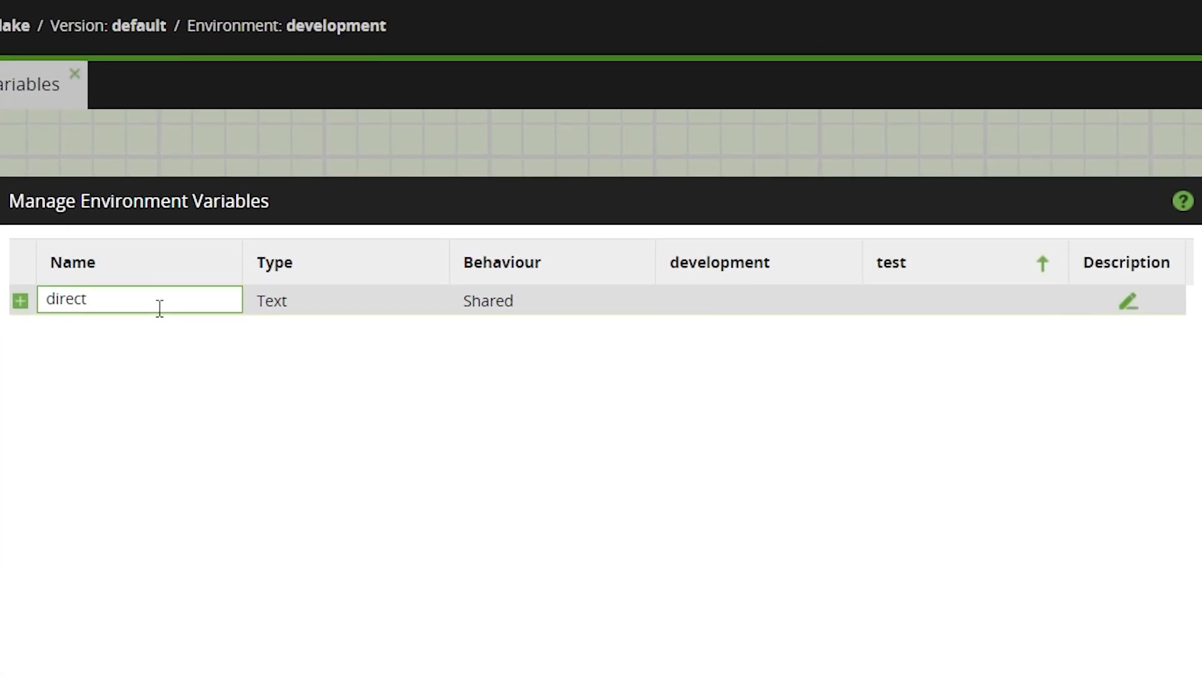
text(ory_name)
key(Return)
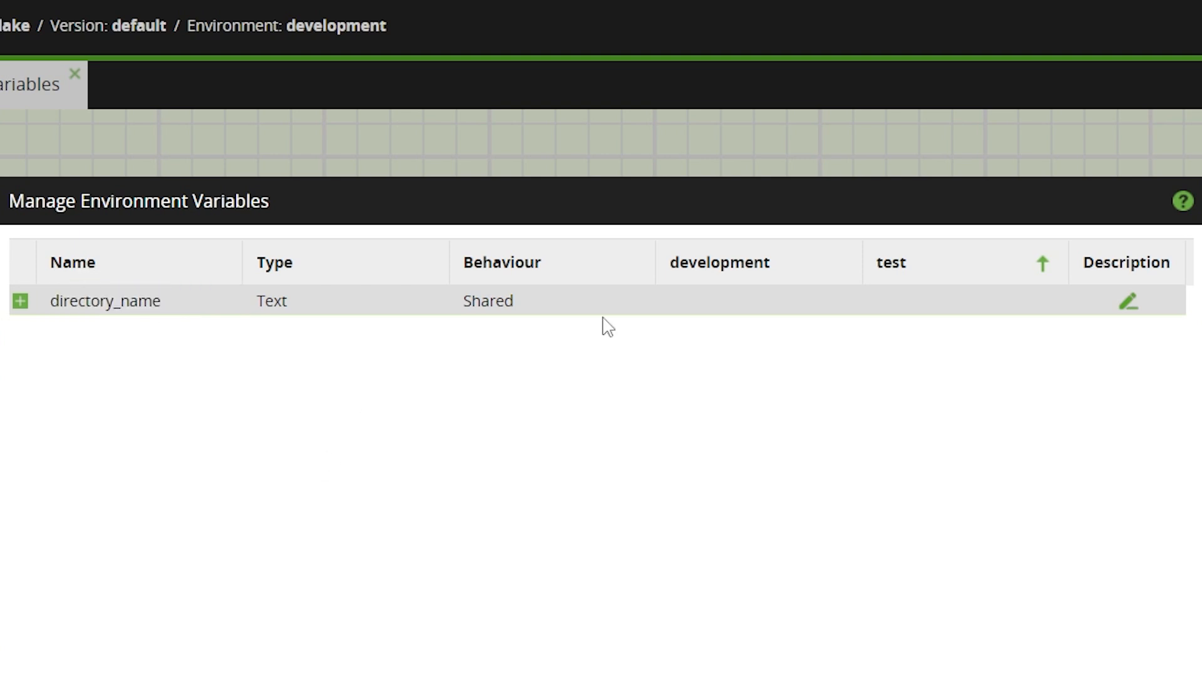
click(636, 308)
click(626, 340)
Set directory_name to dev_data for development and test_data for test, and save the environment variables.
click(765, 304)
text(dev_data)
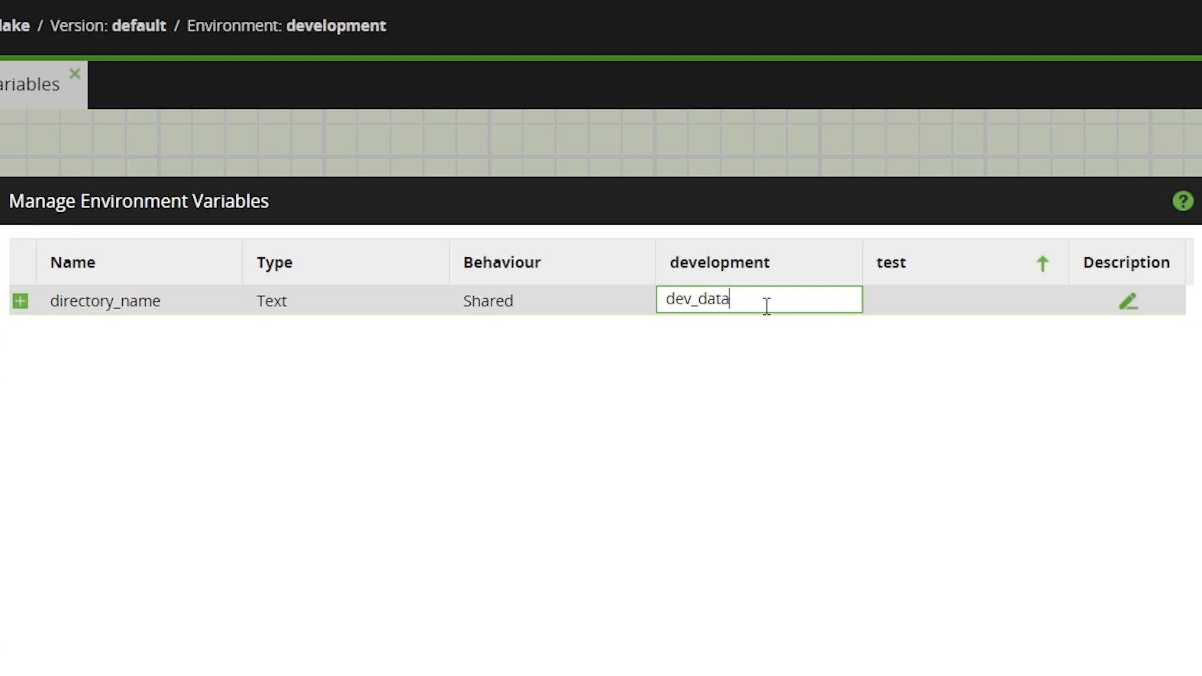
key(Return)
click(915, 298)
text(test_data)
key(Return)
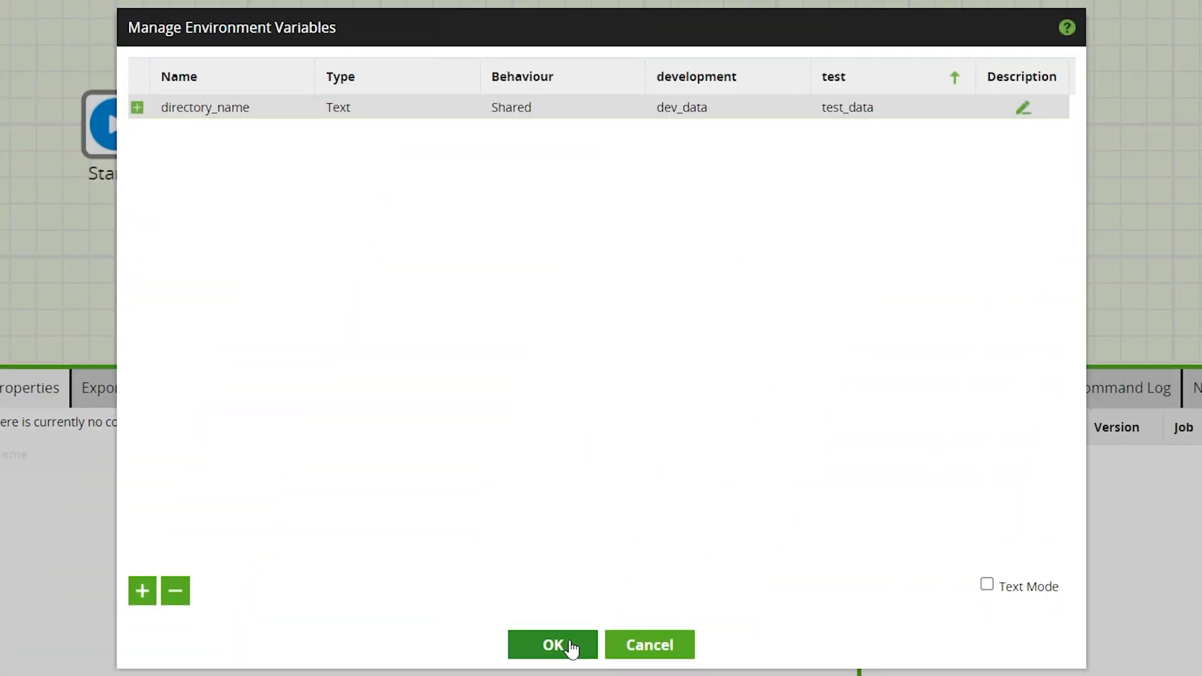
click(563, 645)
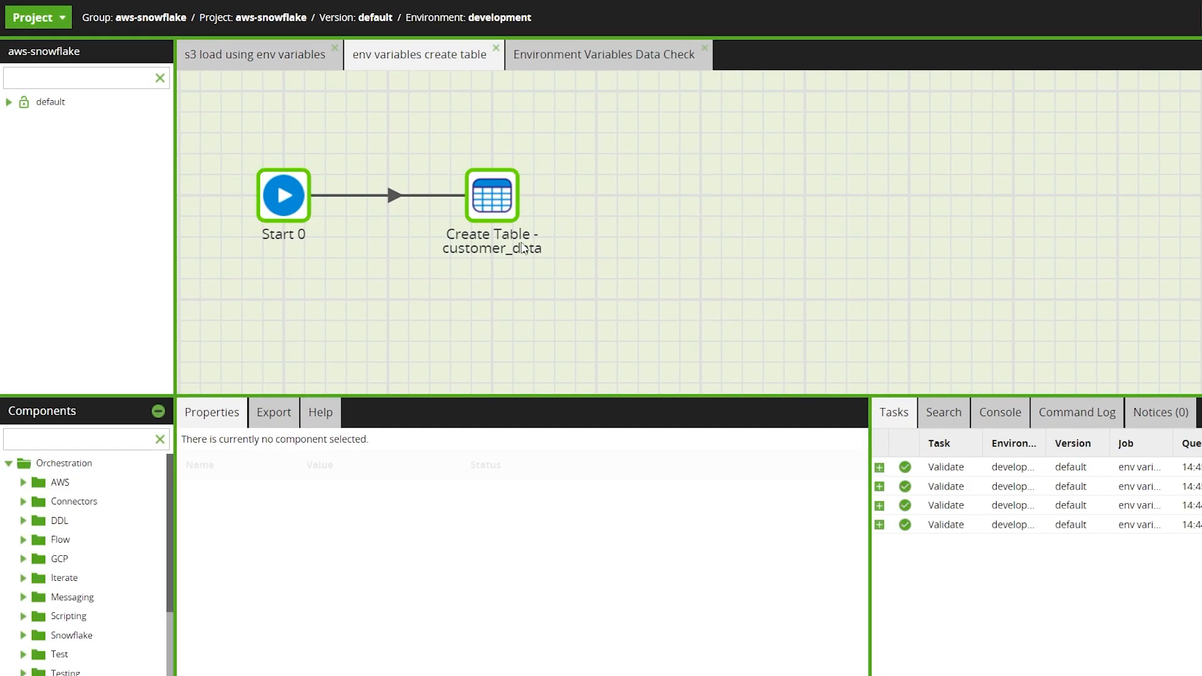
Review the new table name and column definitions of the Create Table component in the env variables create table job.
click(523, 248)
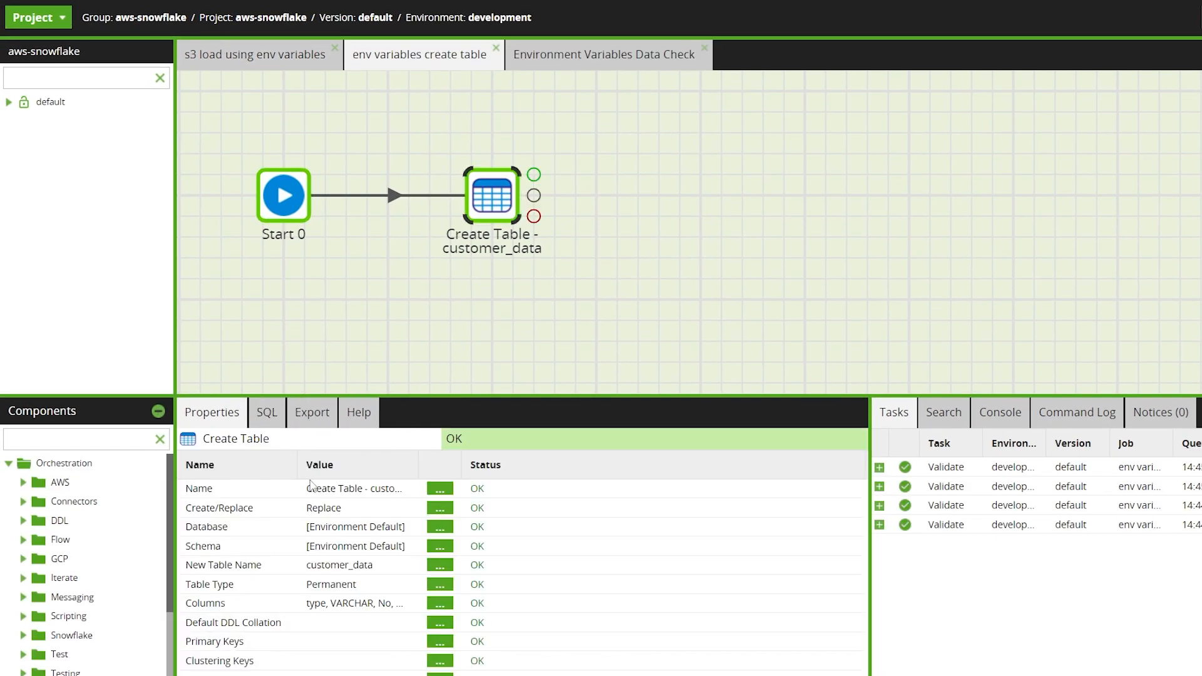
click(440, 565)
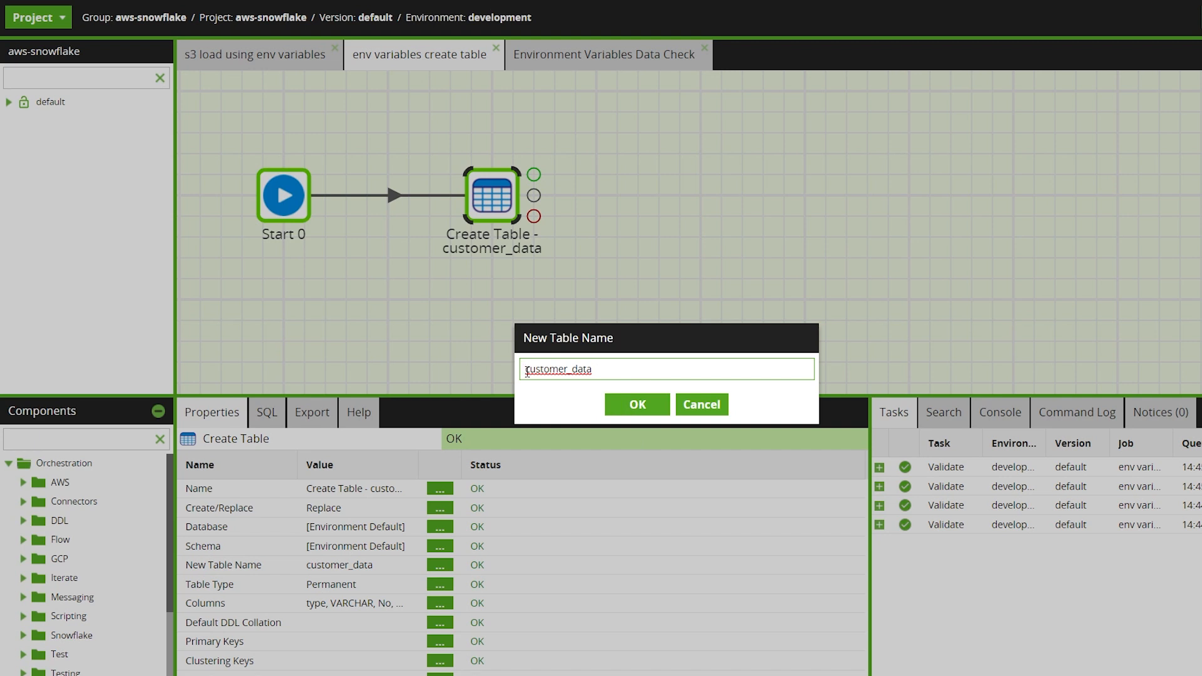
click(623, 410)
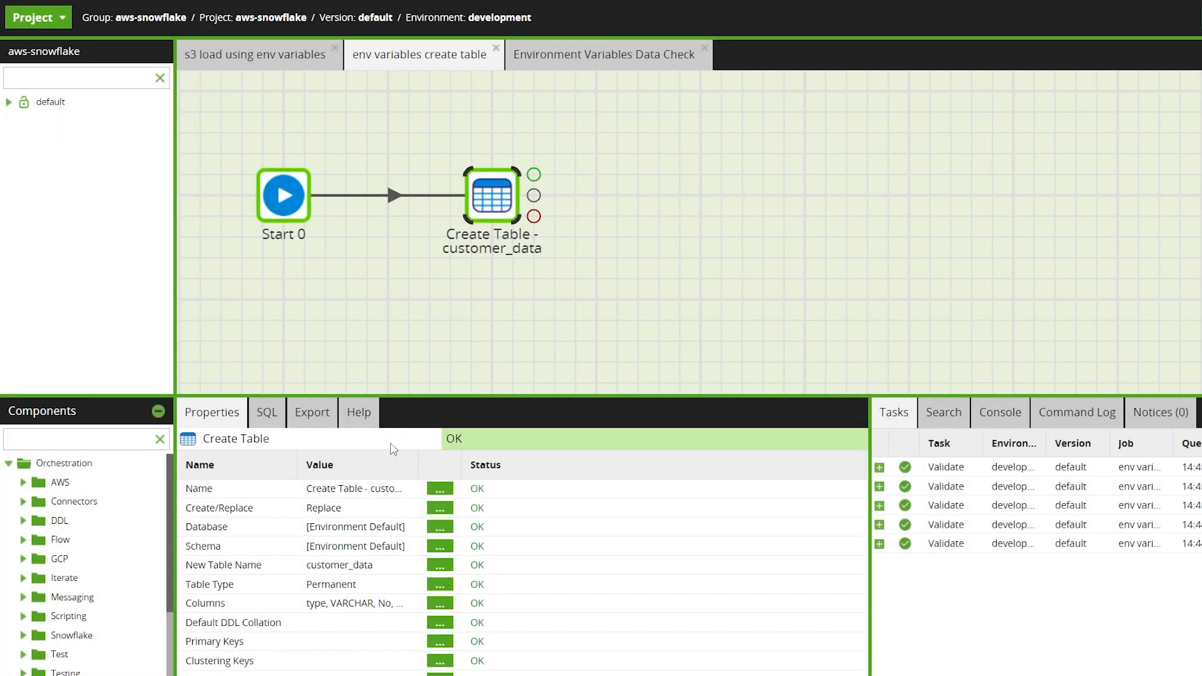
click(440, 603)
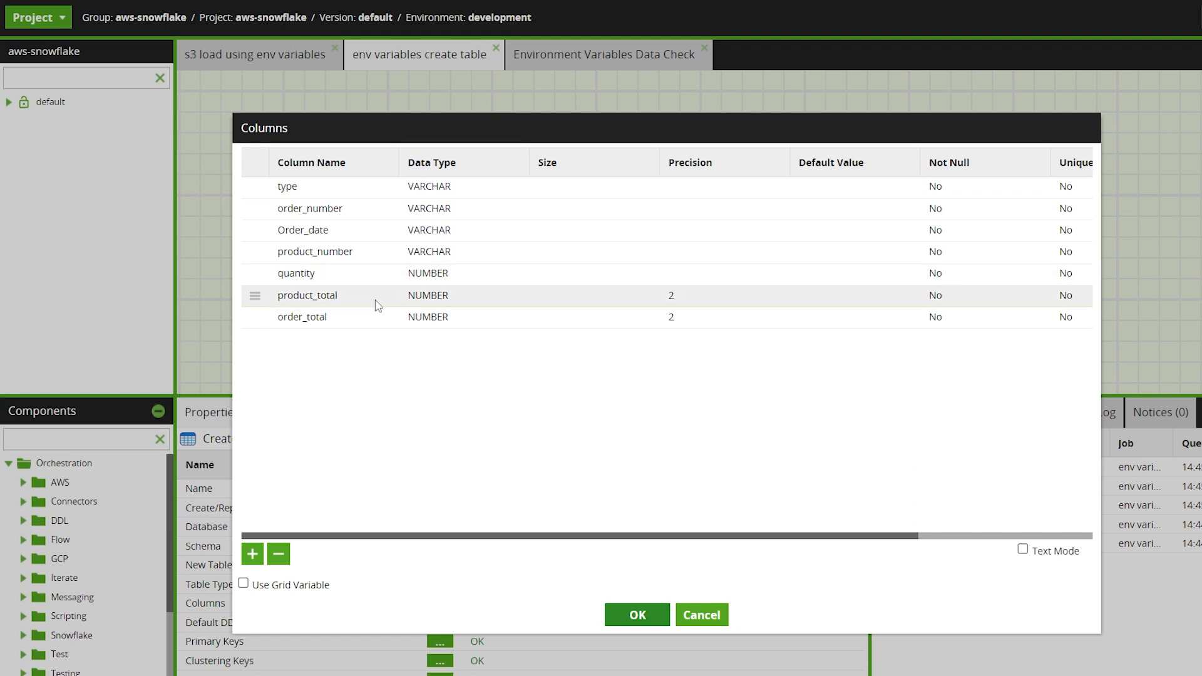
click(617, 618)
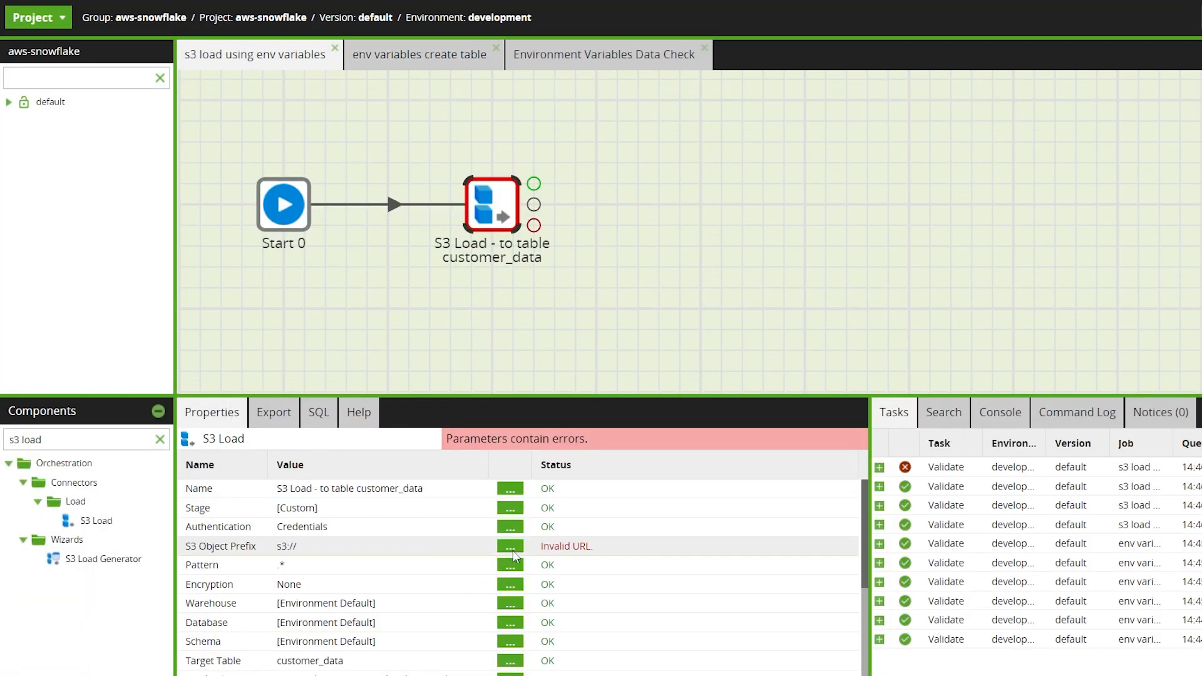
Set the S3 Load component's S3 Object Prefix to the bucket subfolder path ending in ${directory_name}.
click(510, 546)
click(448, 345)
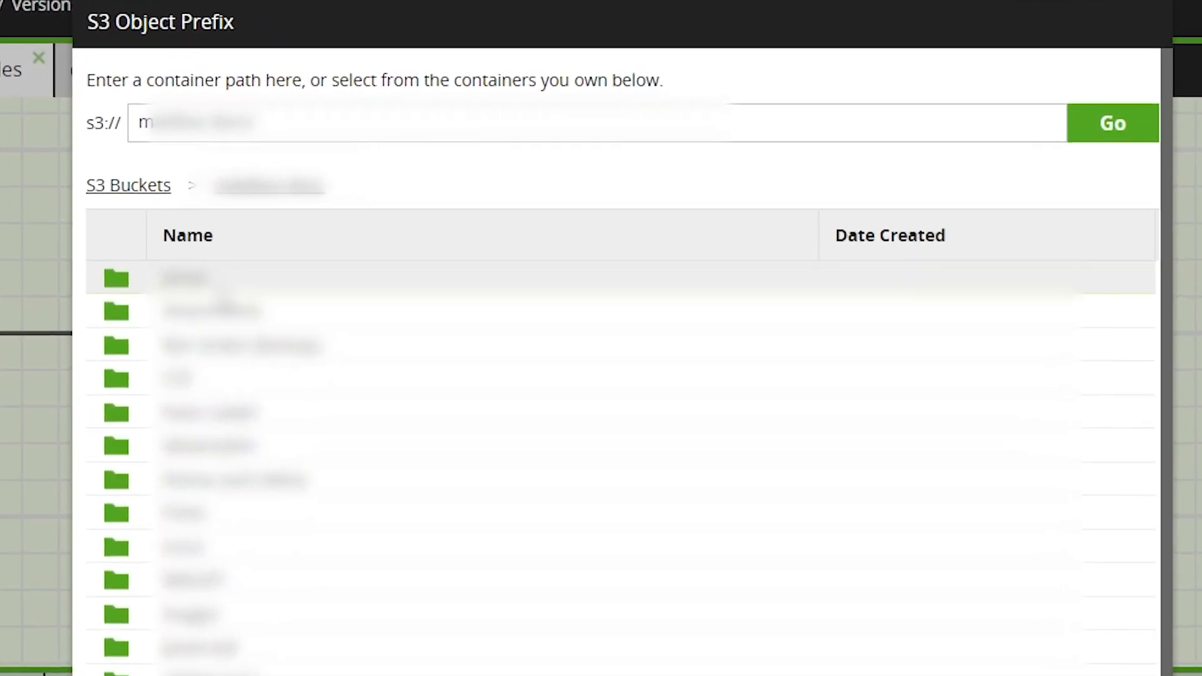
click(301, 248)
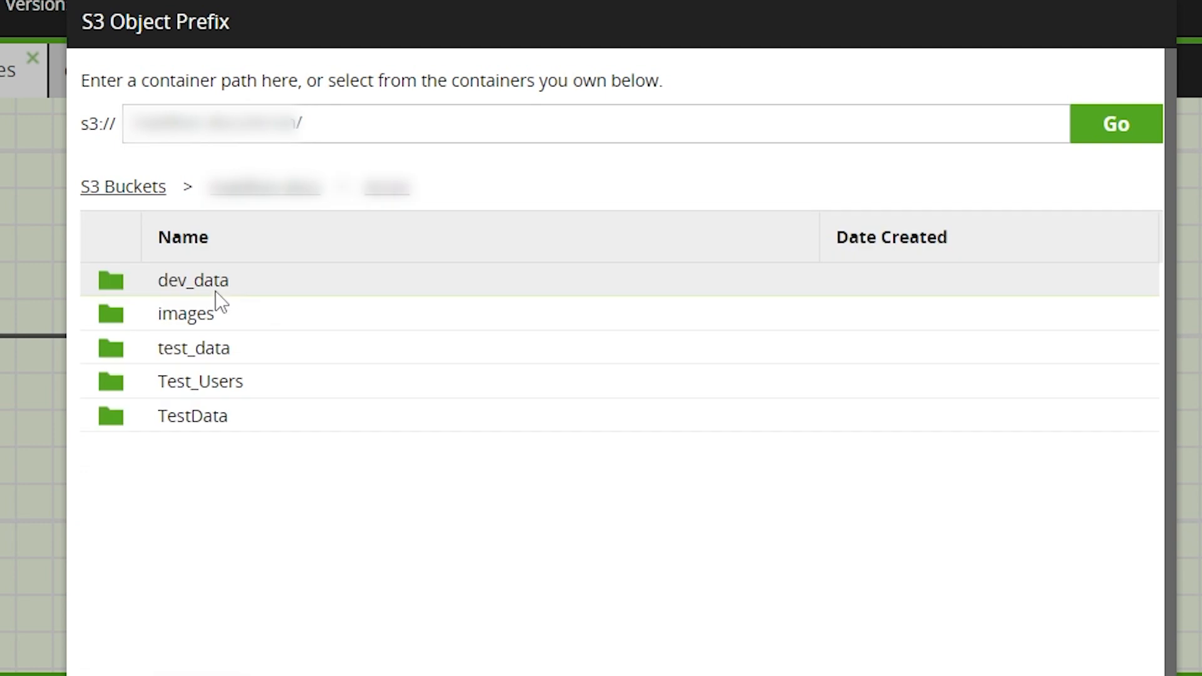
click(378, 133)
text($)
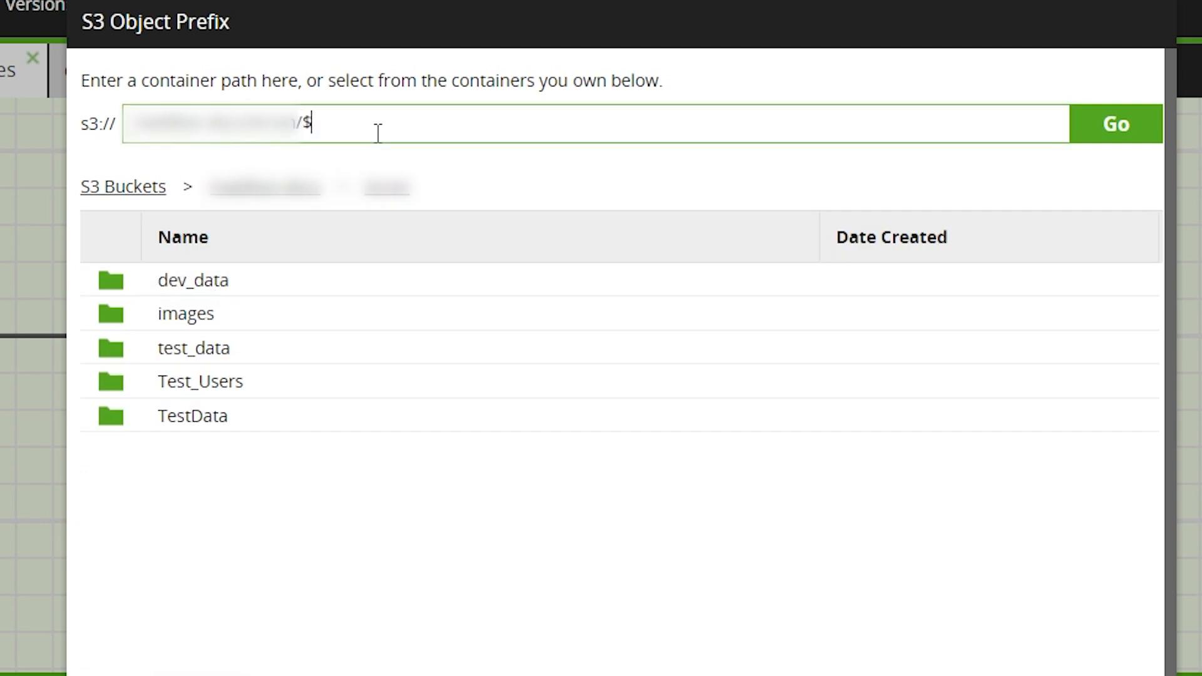
text({directory_name)
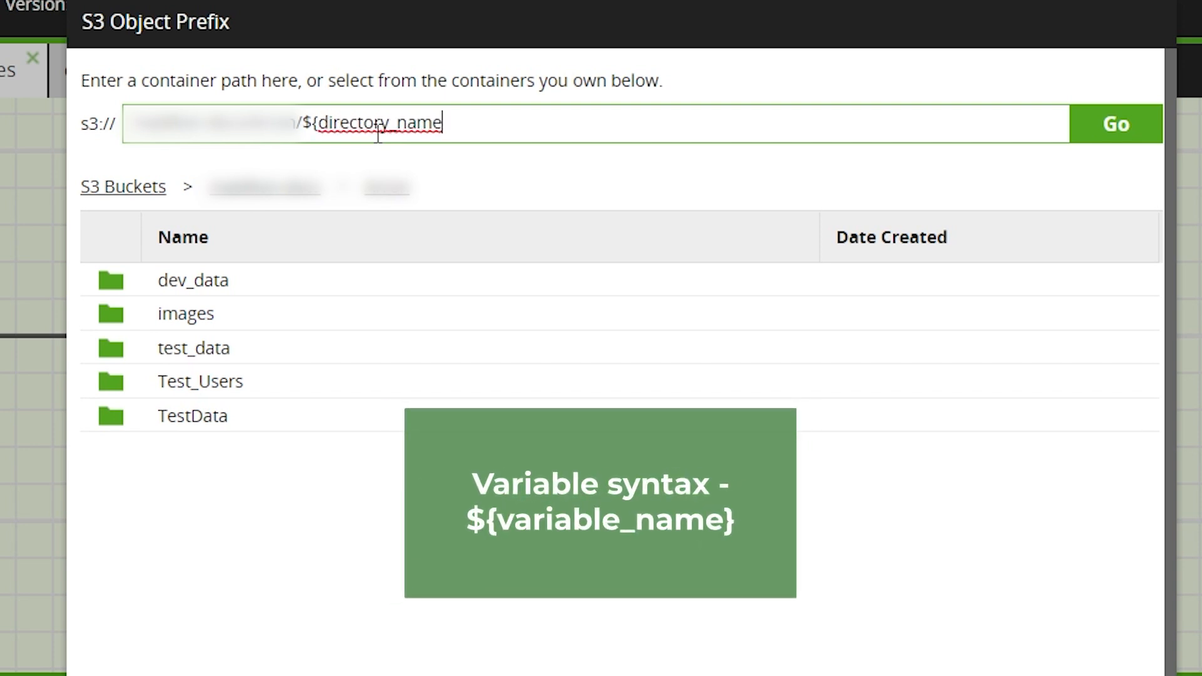
text(})
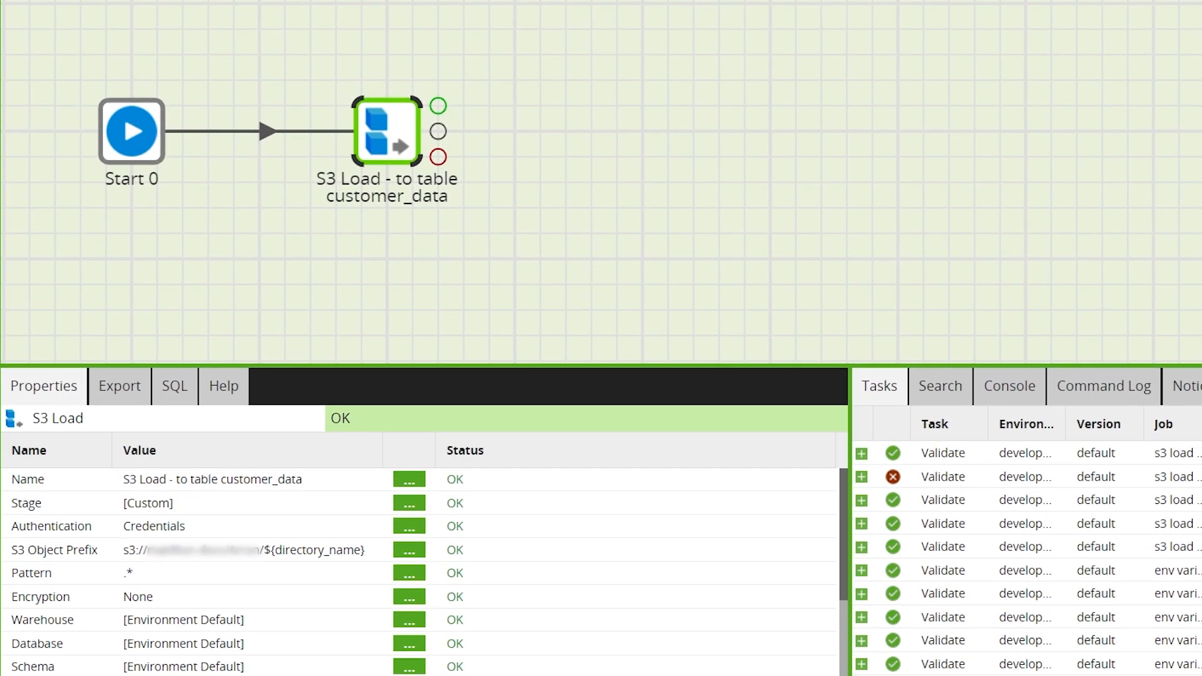
Check the Target Table setting of the S3 Load component.
click(505, 247)
click(369, 115)
click(409, 675)
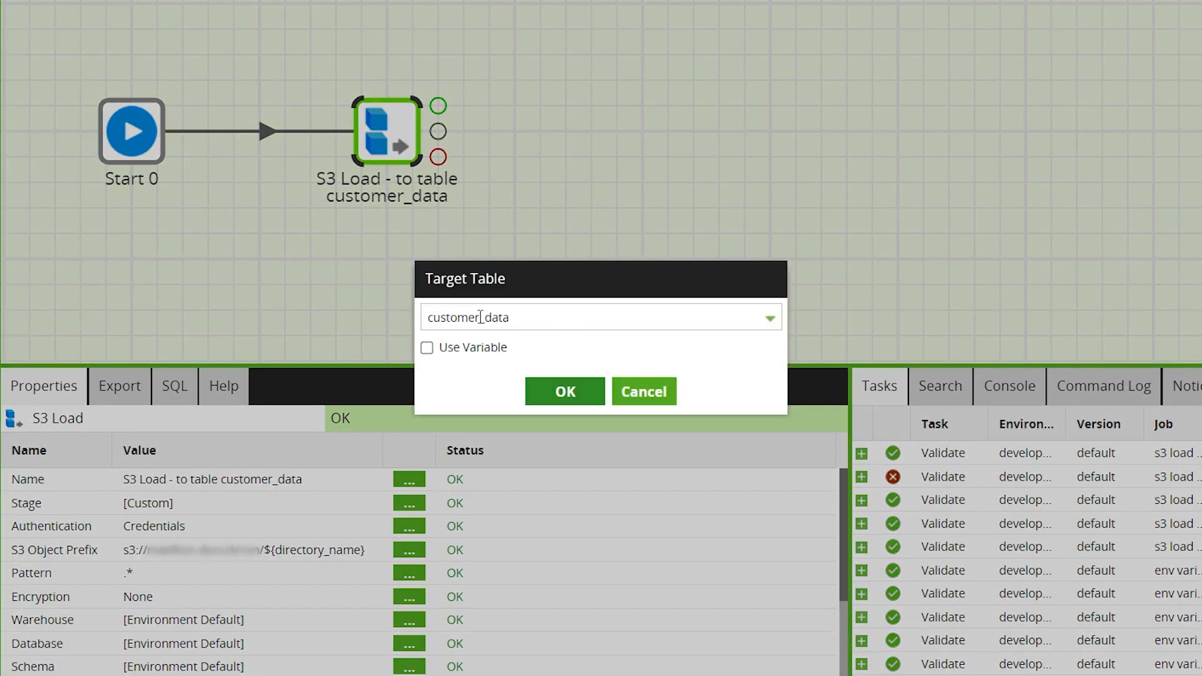
click(542, 401)
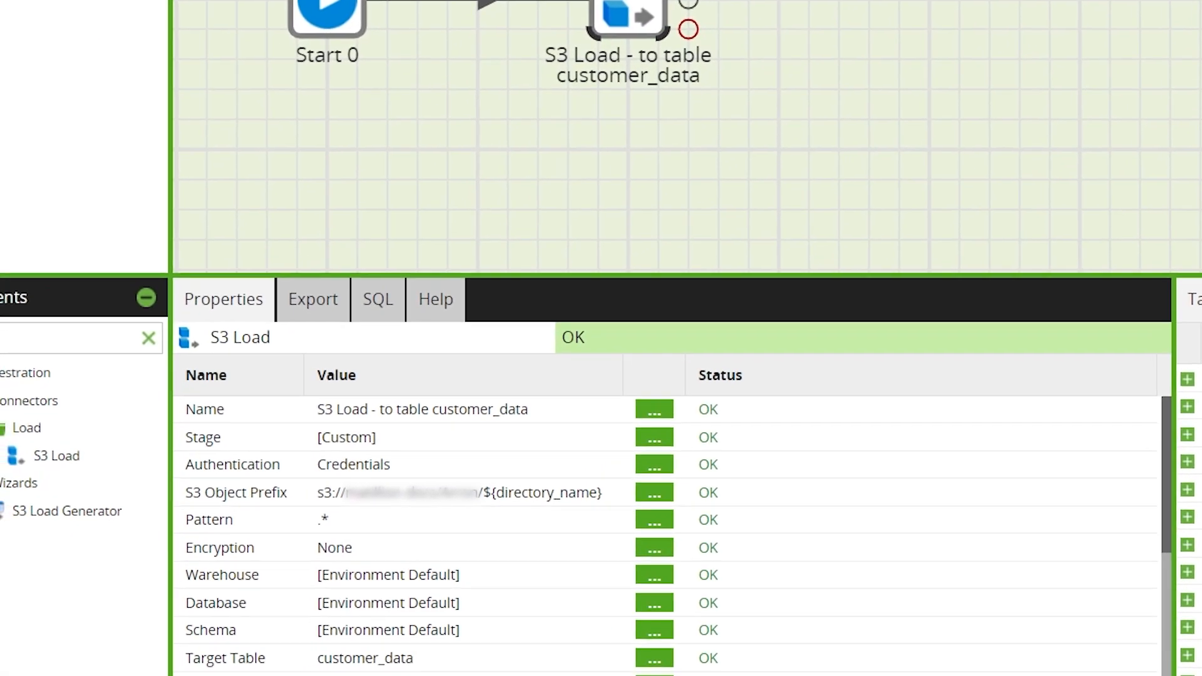
Make development the active environment and run the s3 load using env variables job in it.
right_click(67, 417)
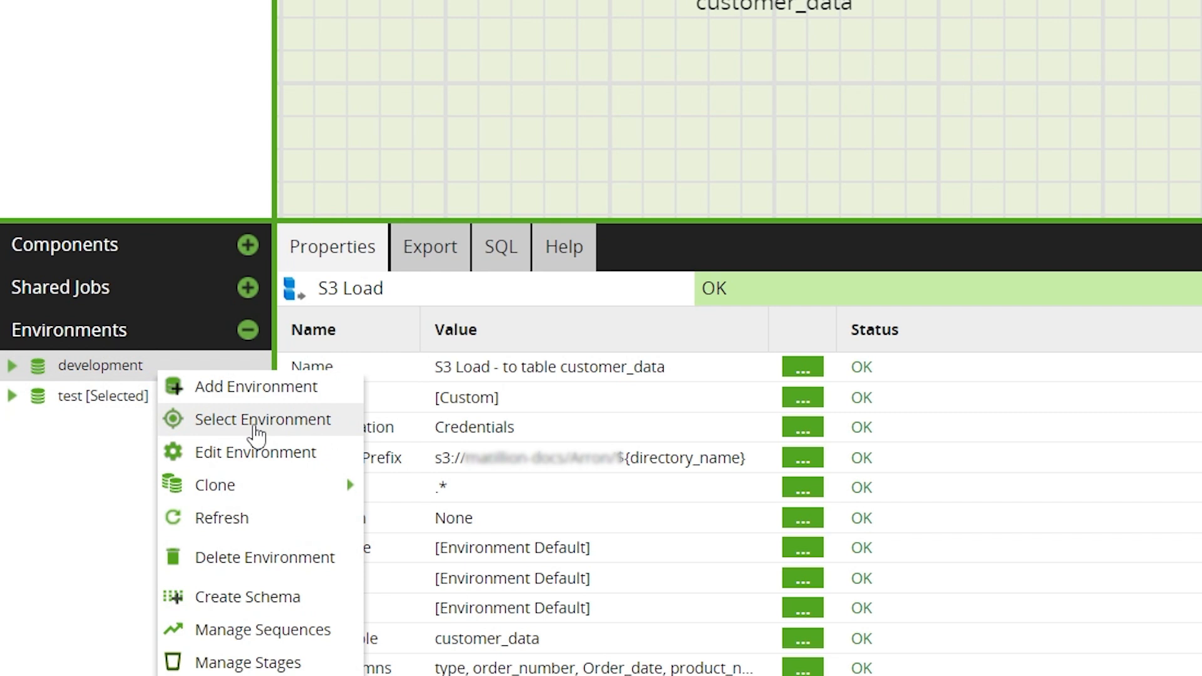
click(257, 432)
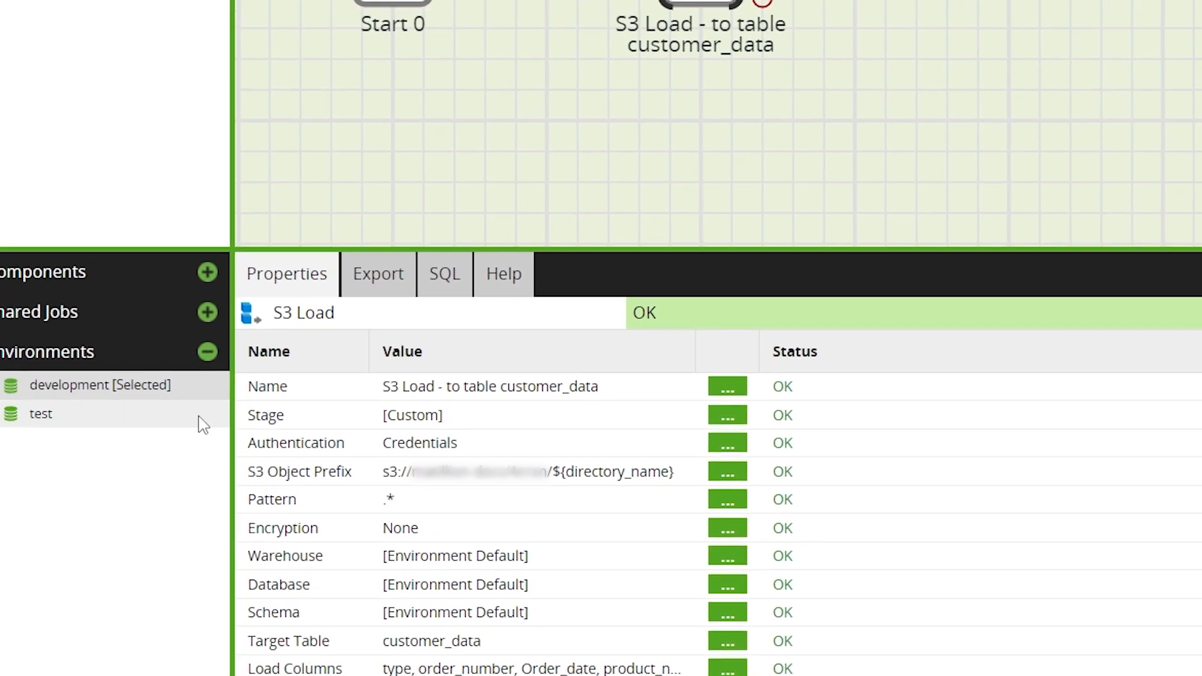
click(622, 165)
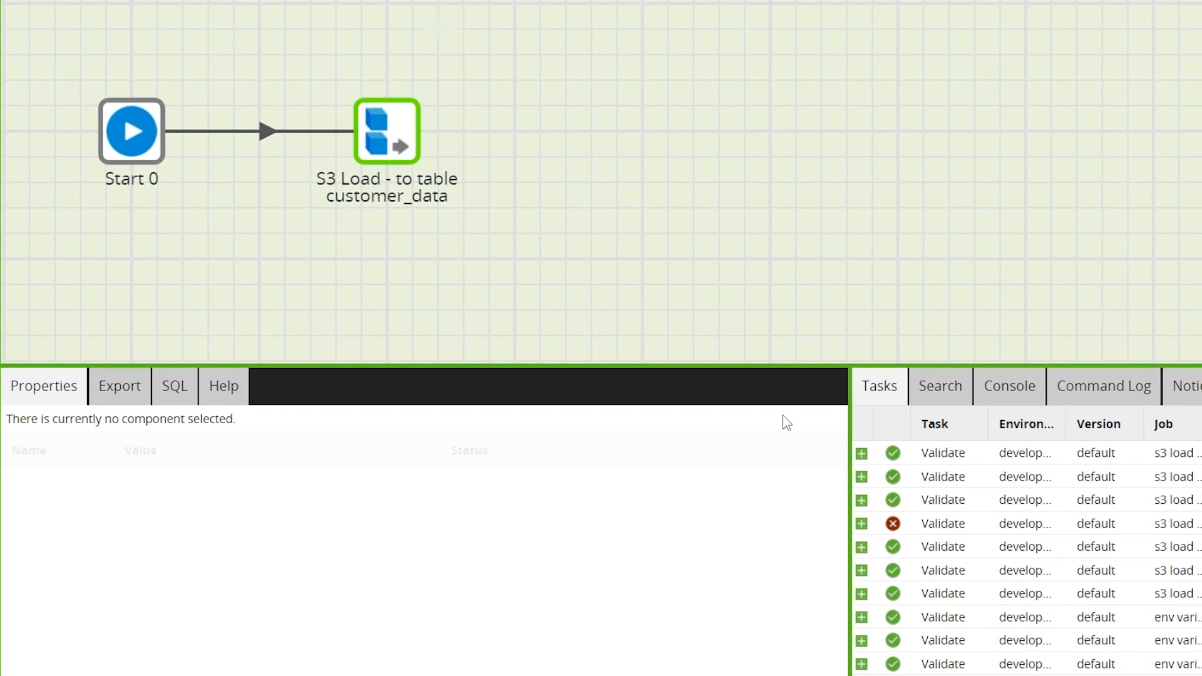
right_click(363, 238)
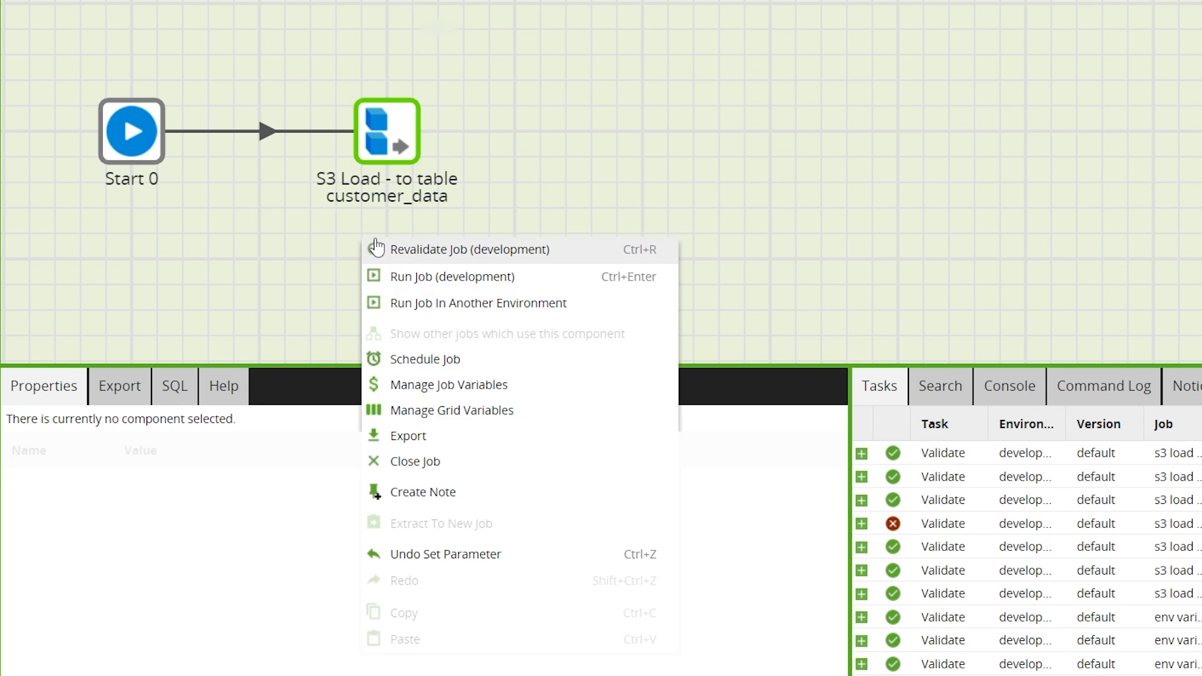
click(408, 278)
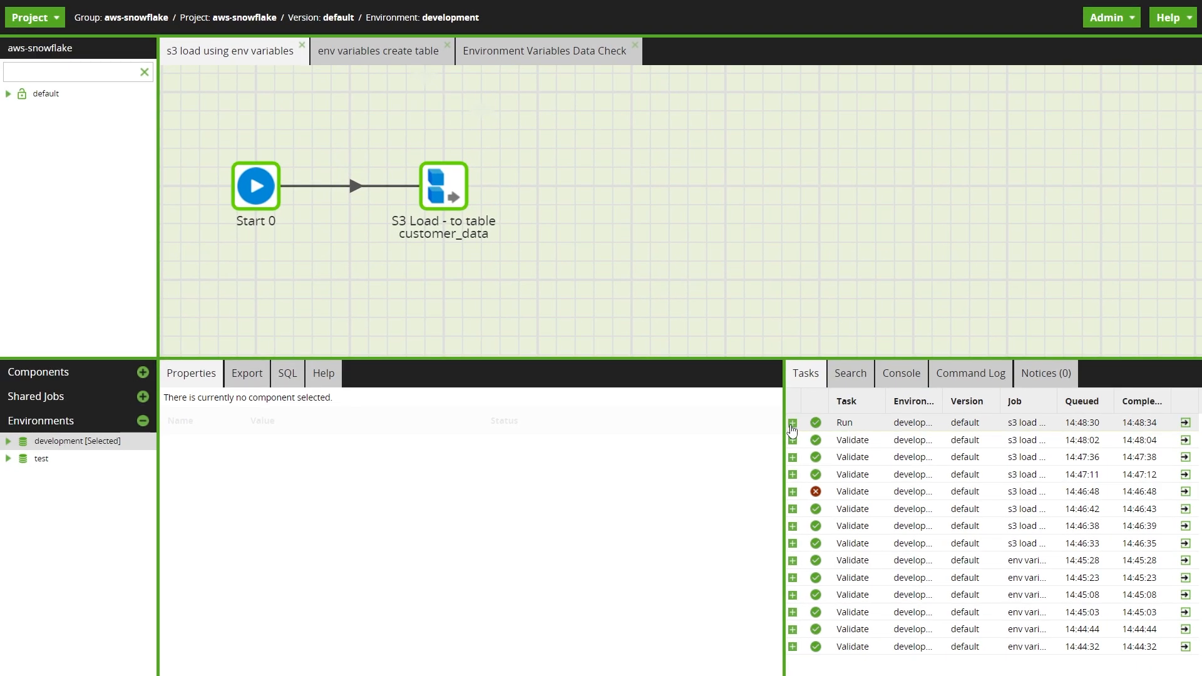
Inspect the S3 load run's task details, and sample the customer_data table in the Environment Variables Data Check job.
click(833, 440)
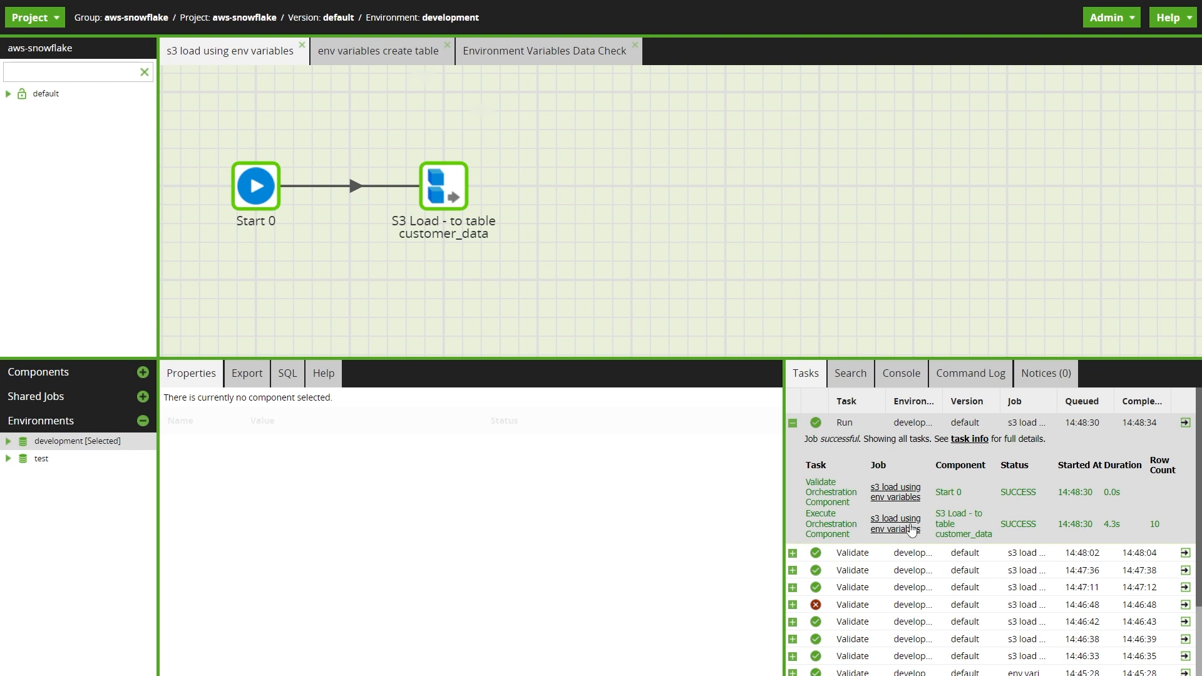
click(543, 51)
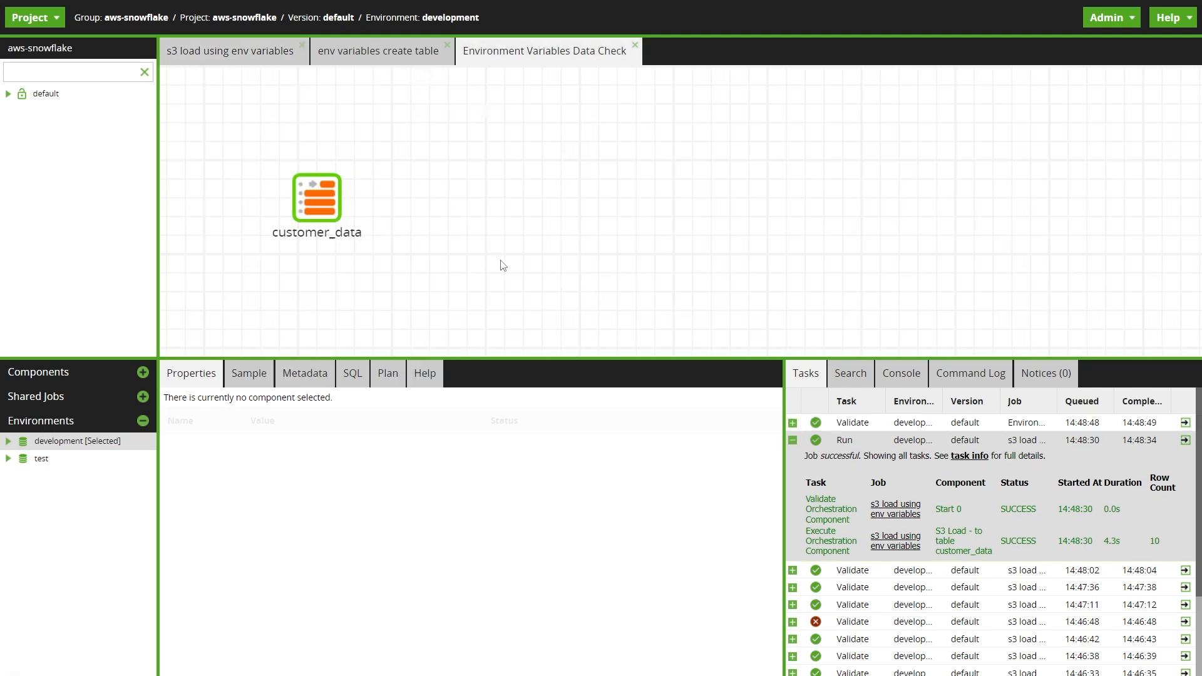
click(325, 212)
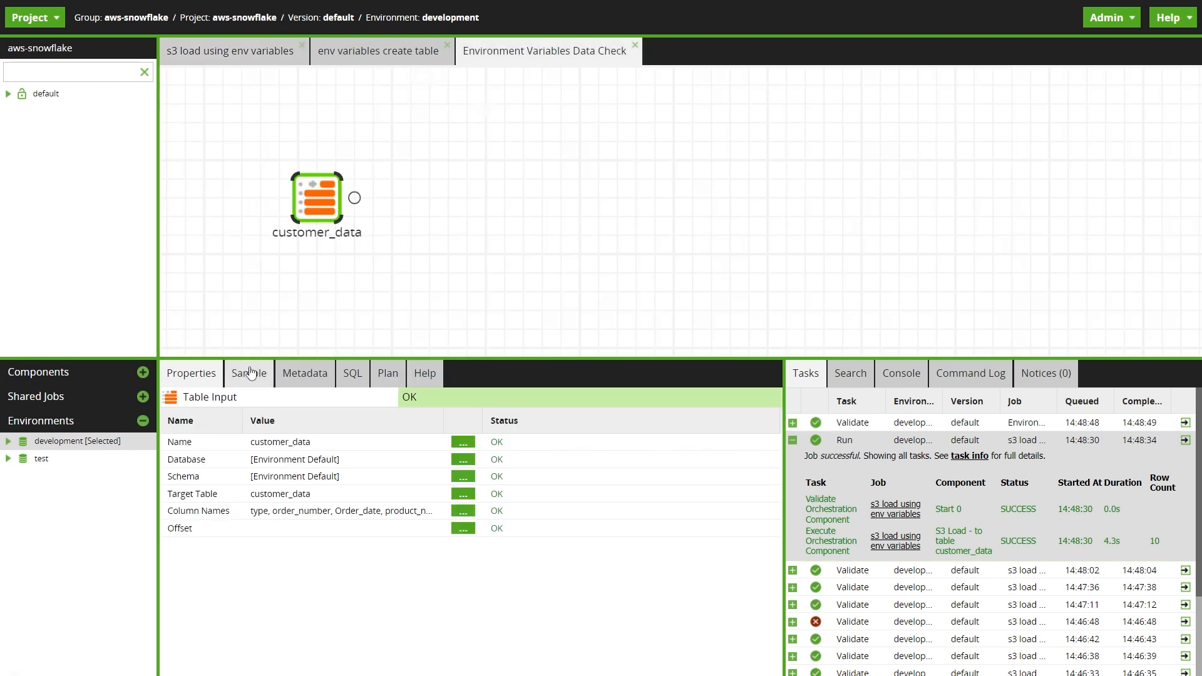
click(464, 494)
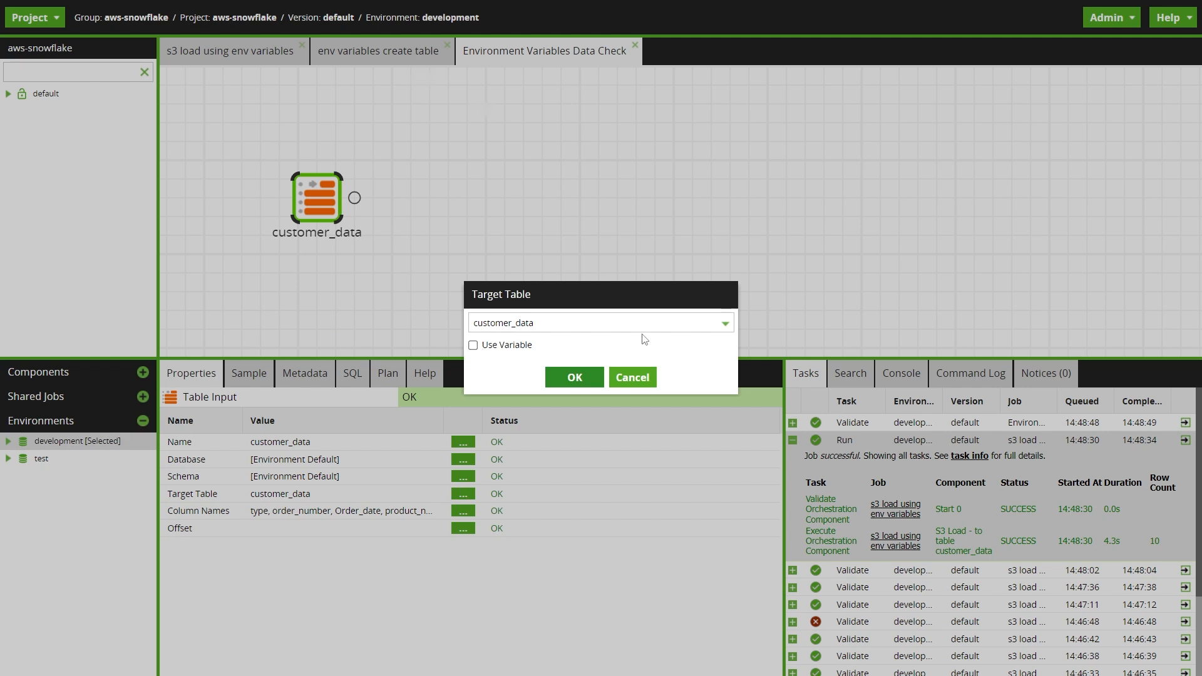
click(580, 387)
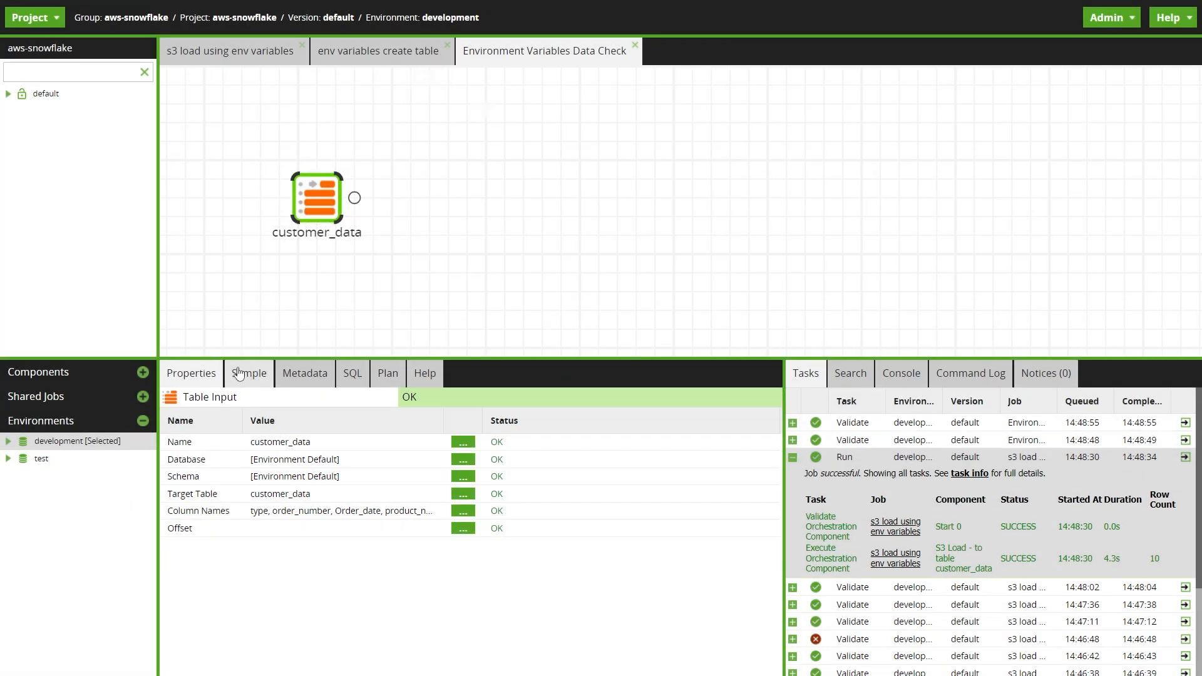
click(249, 374)
click(160, 379)
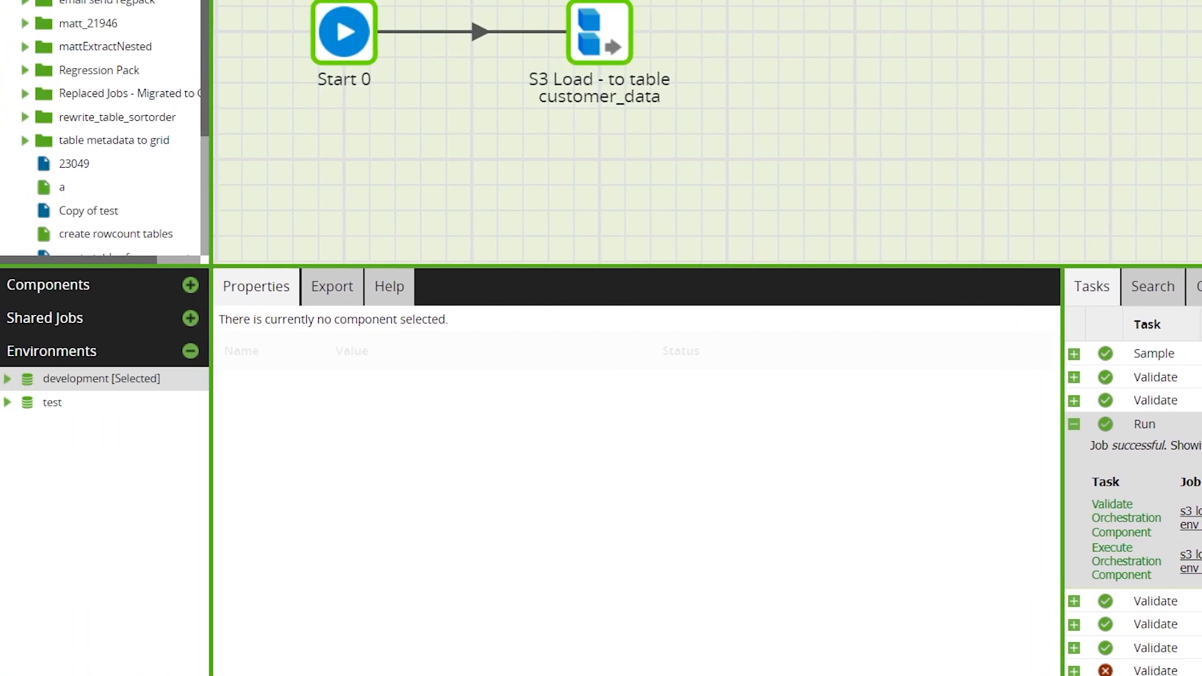
Make test the active environment and revalidate the s3 load using env variables job in it.
right_click(86, 407)
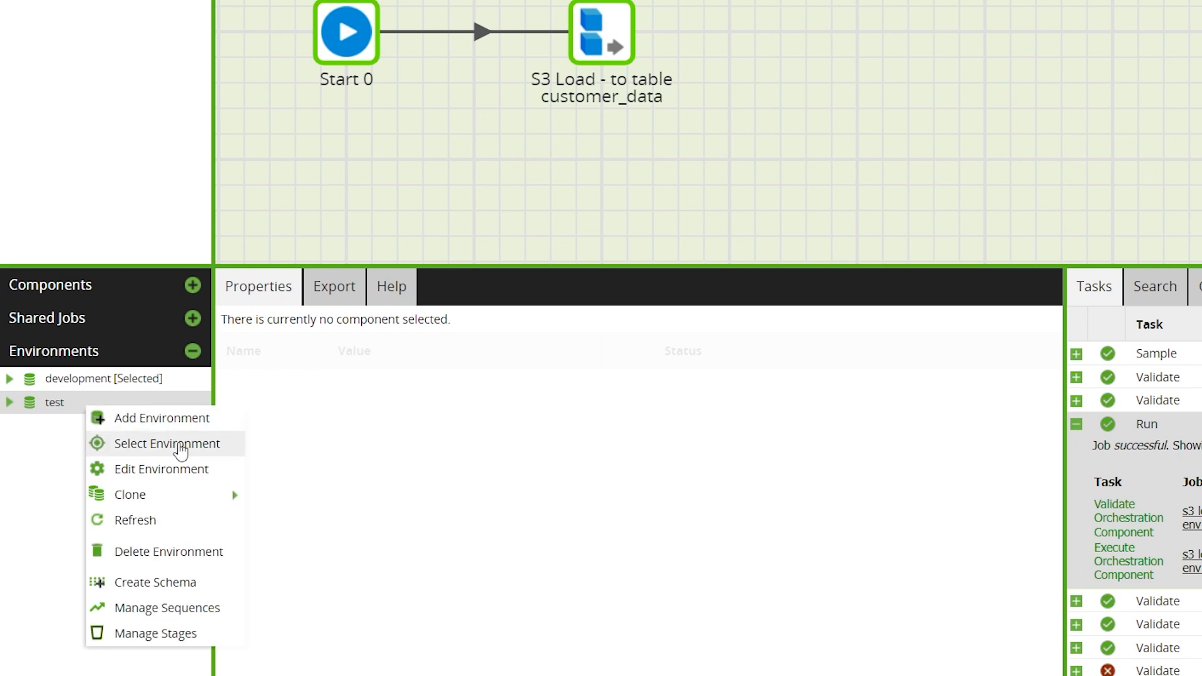
click(180, 449)
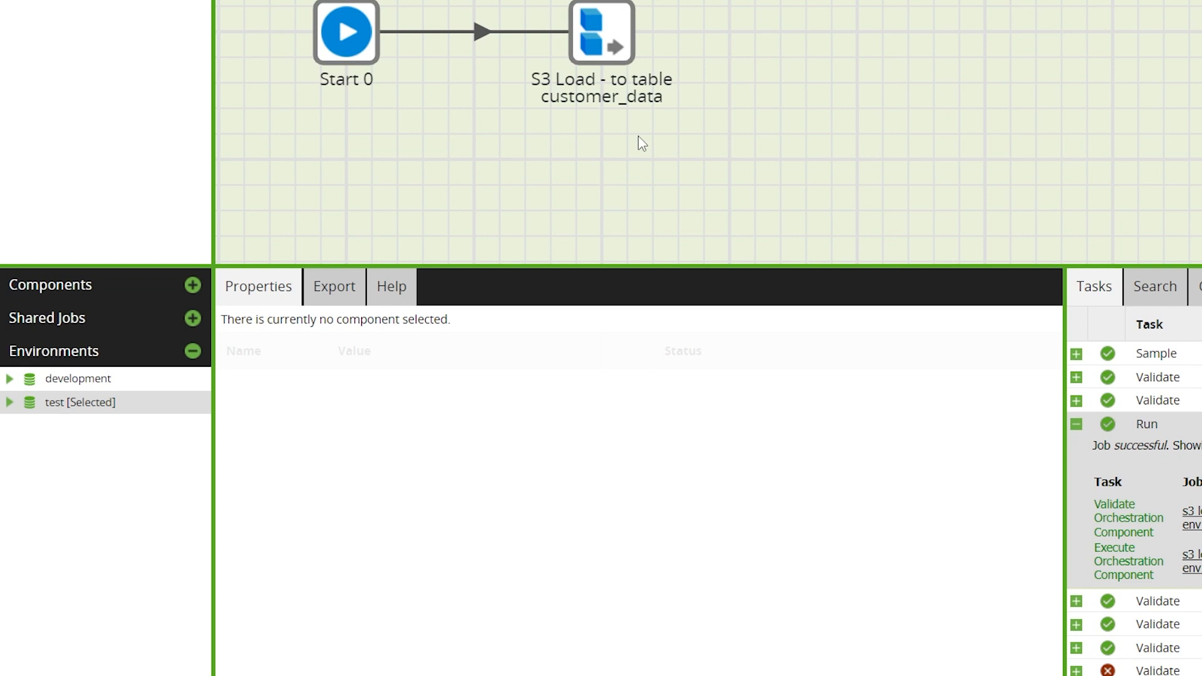
right_click(550, 151)
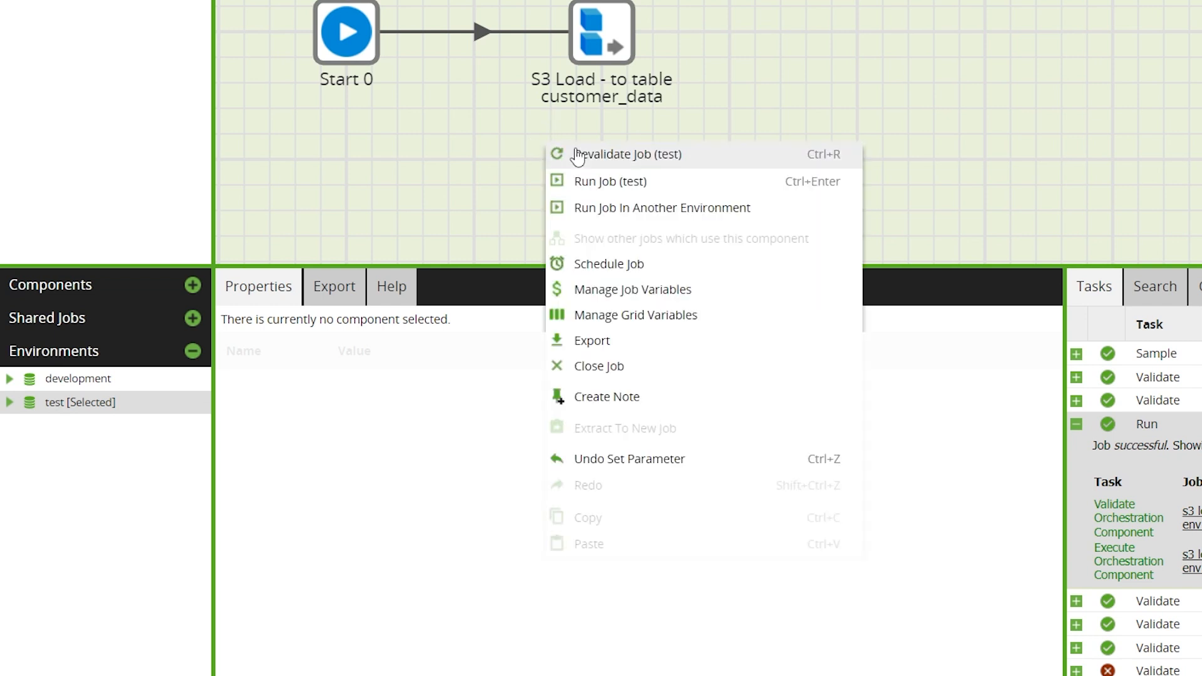
click(575, 154)
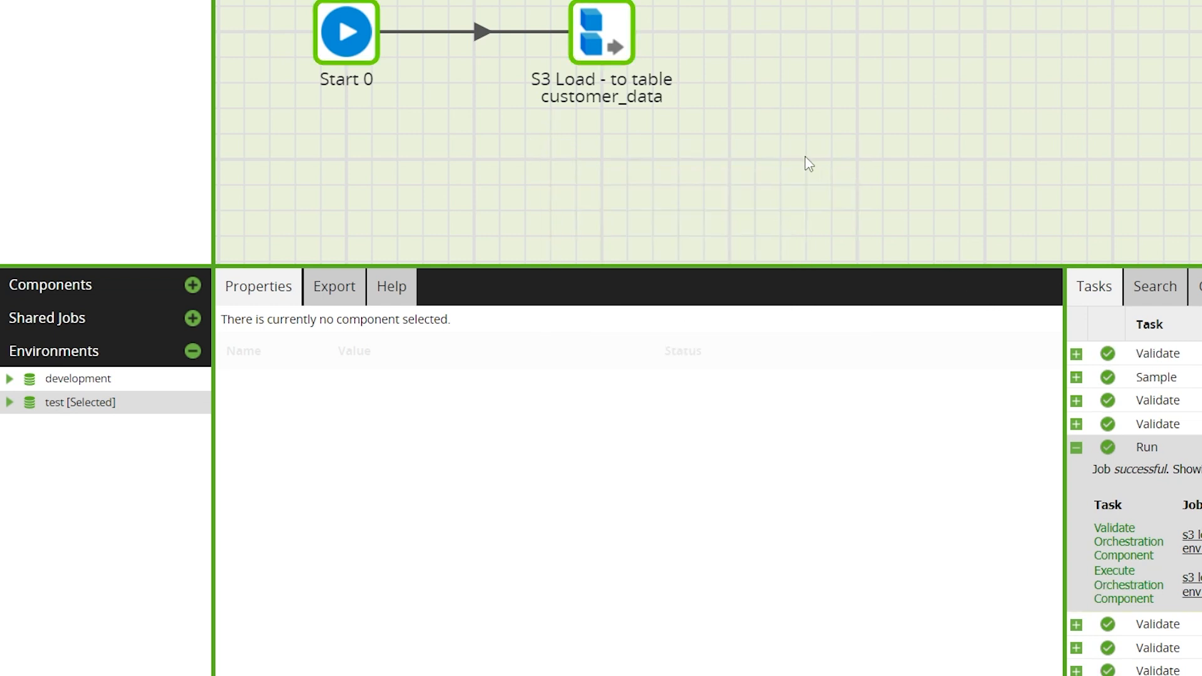
Run the s3 load using env variables job in the test environment and expand the run's task details.
right_click(649, 137)
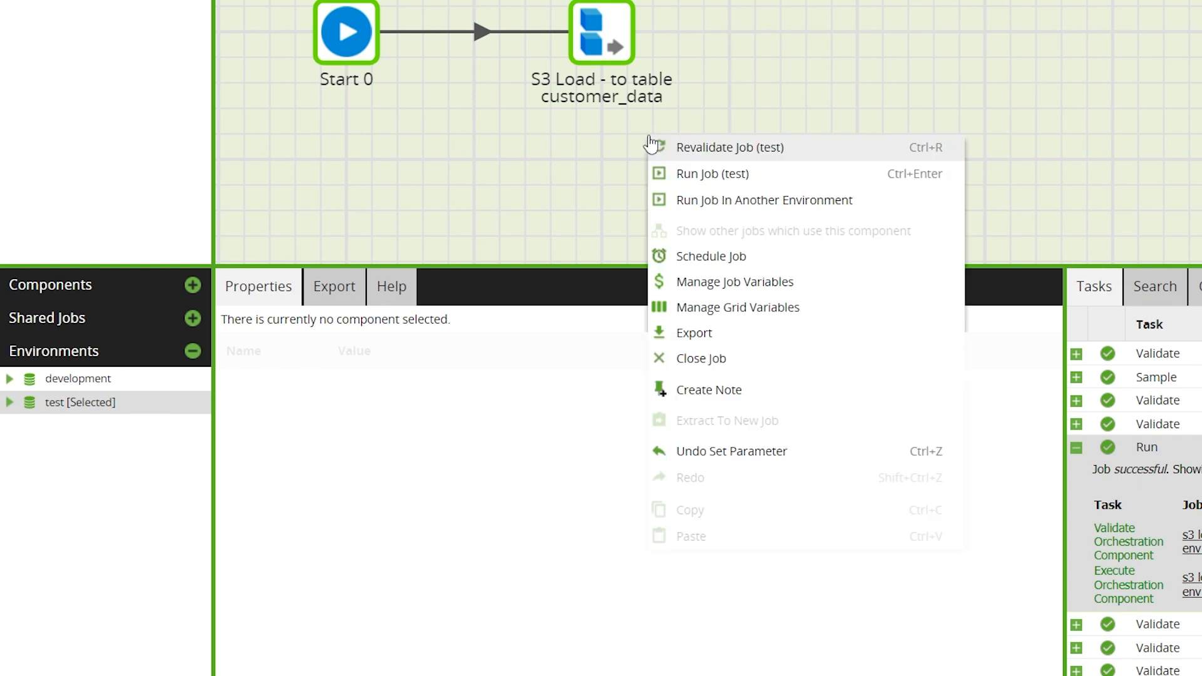
click(762, 188)
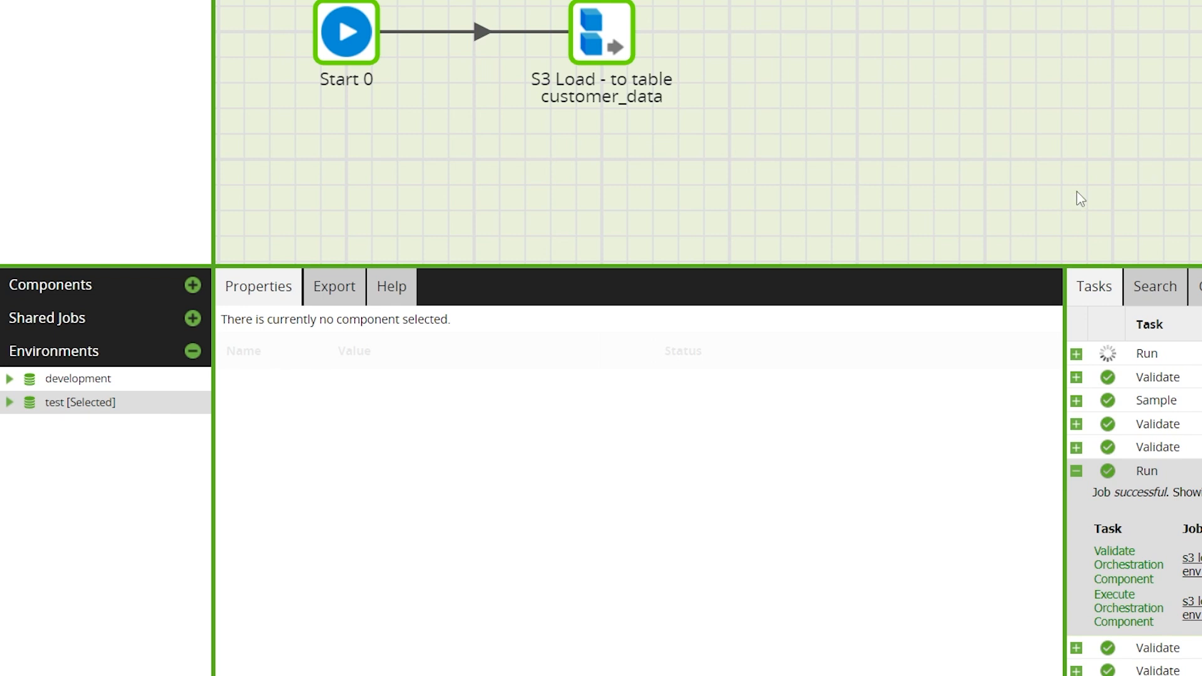
click(1076, 354)
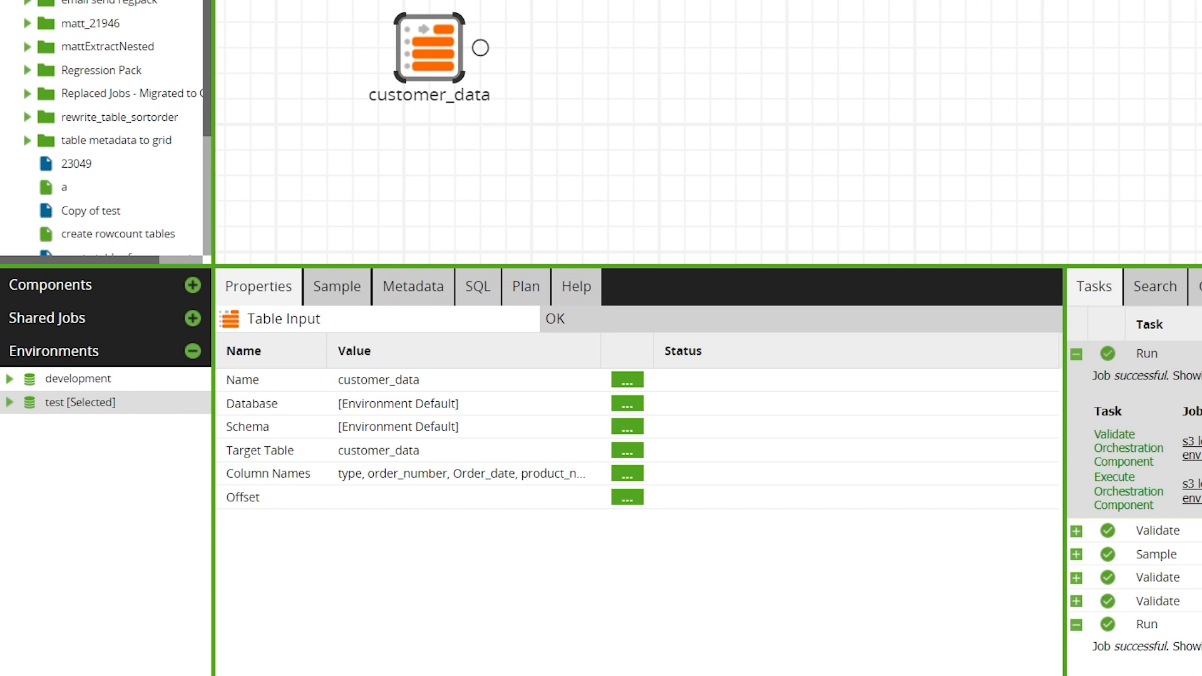
Revalidate the Environment Variables Data Check job in test and sample the data of its customer_data component.
right_click(512, 139)
click(570, 150)
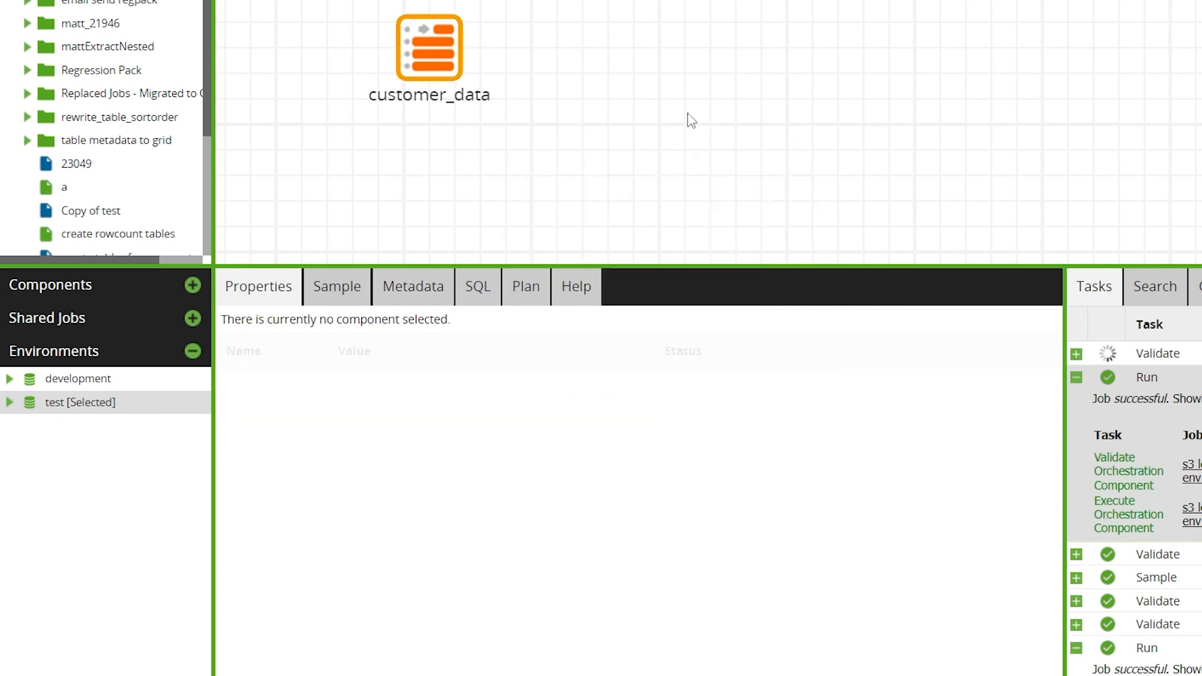
click(490, 104)
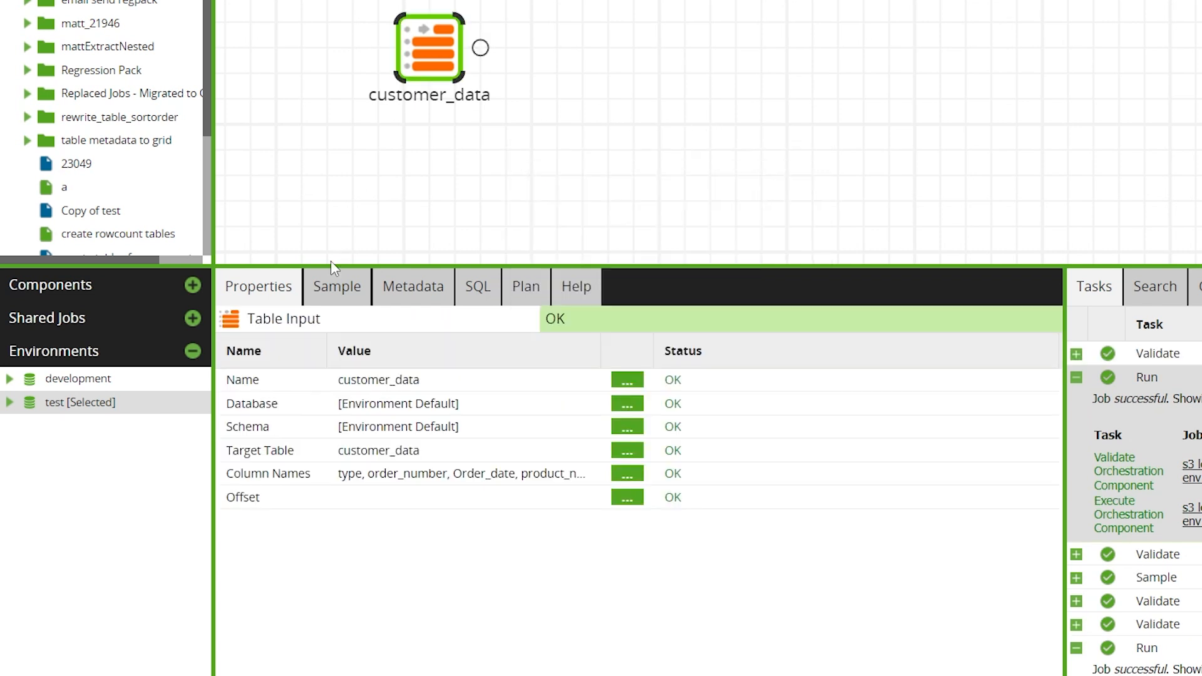
click(335, 284)
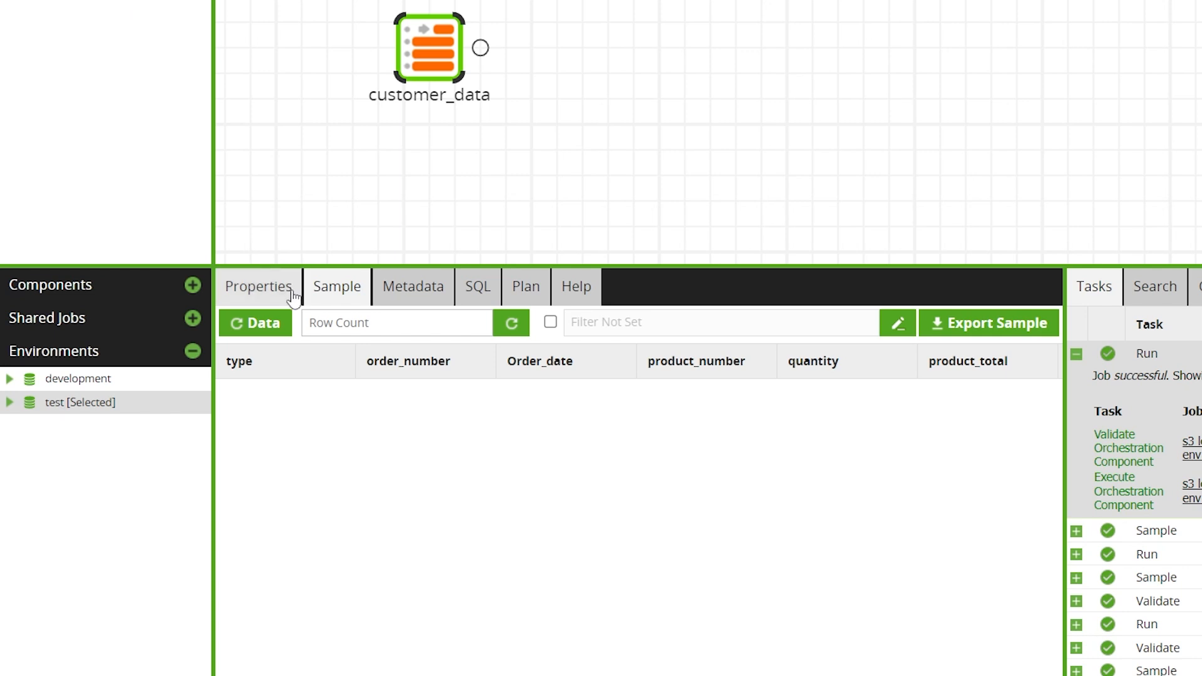
click(253, 325)
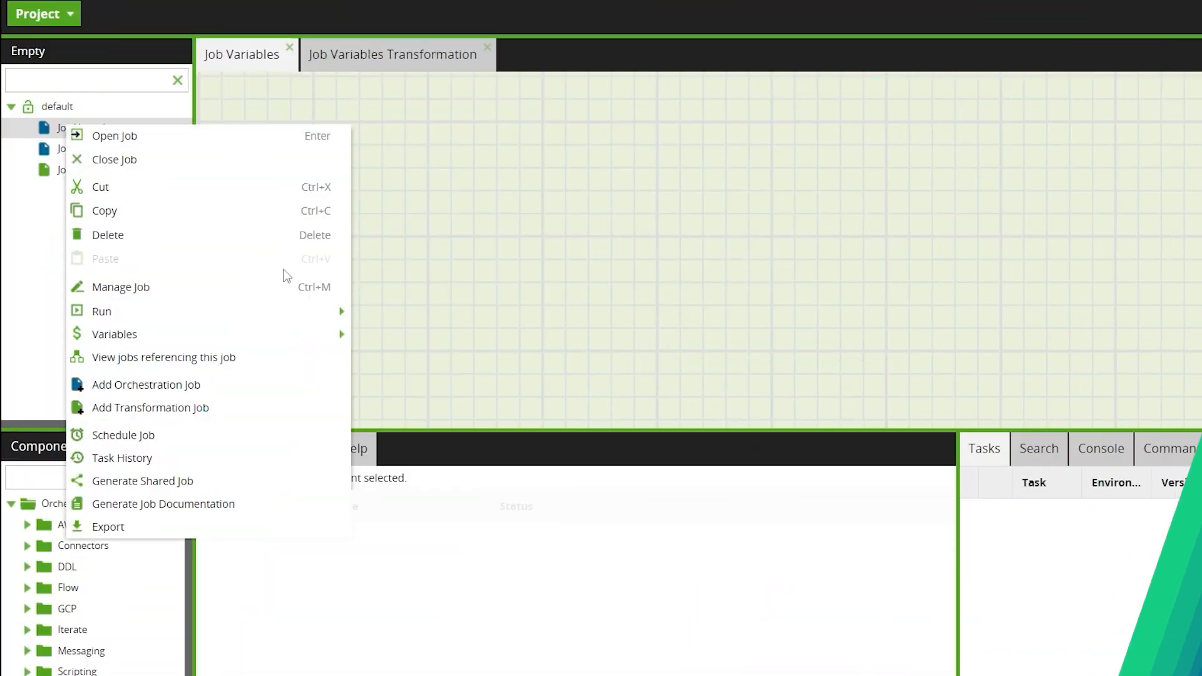
Add a new variable entry to the job variables of the Job Variables orchestration job.
mouse_move(276, 338)
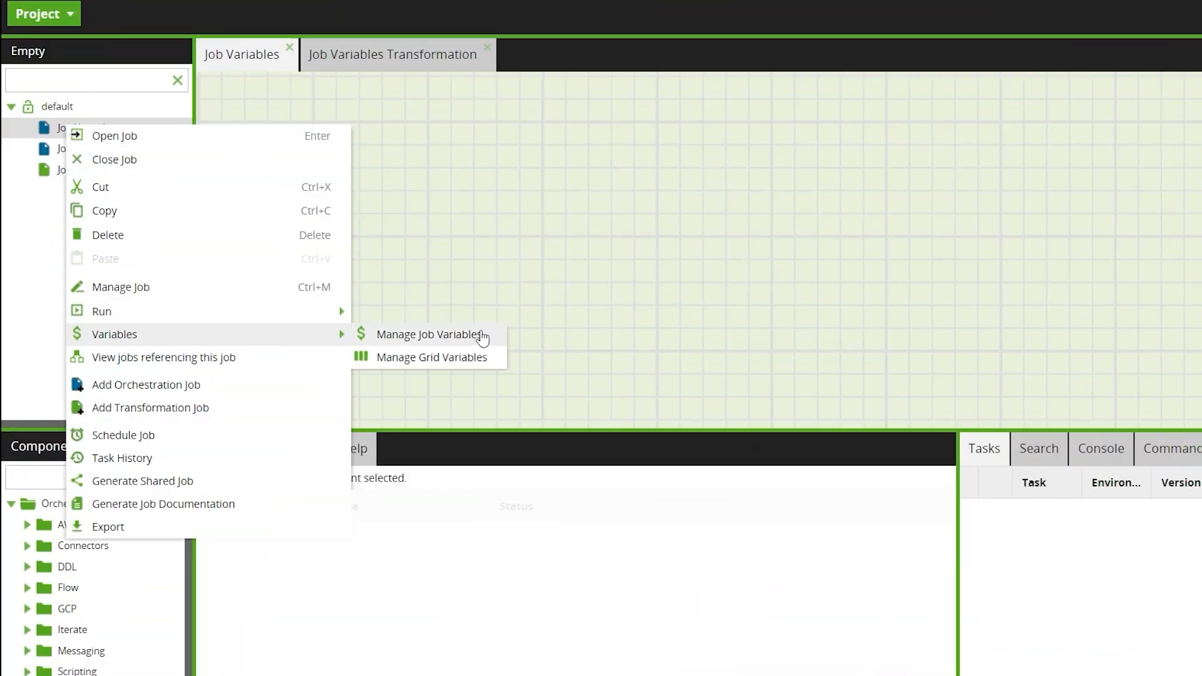
click(482, 336)
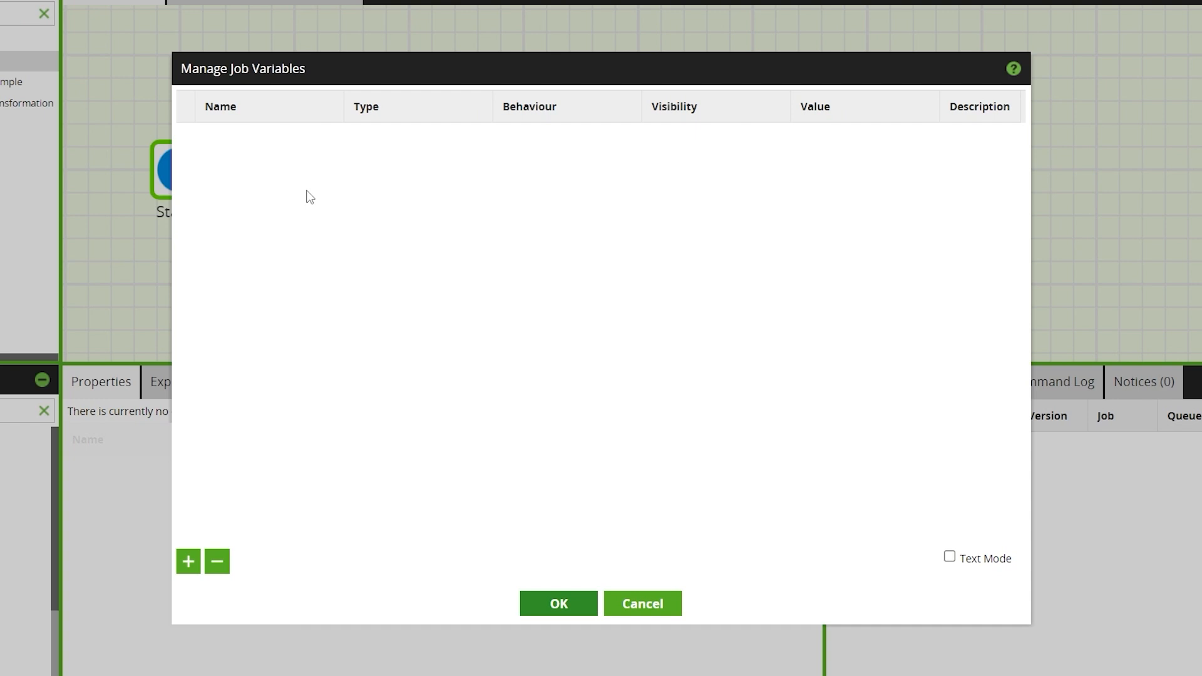
click(188, 561)
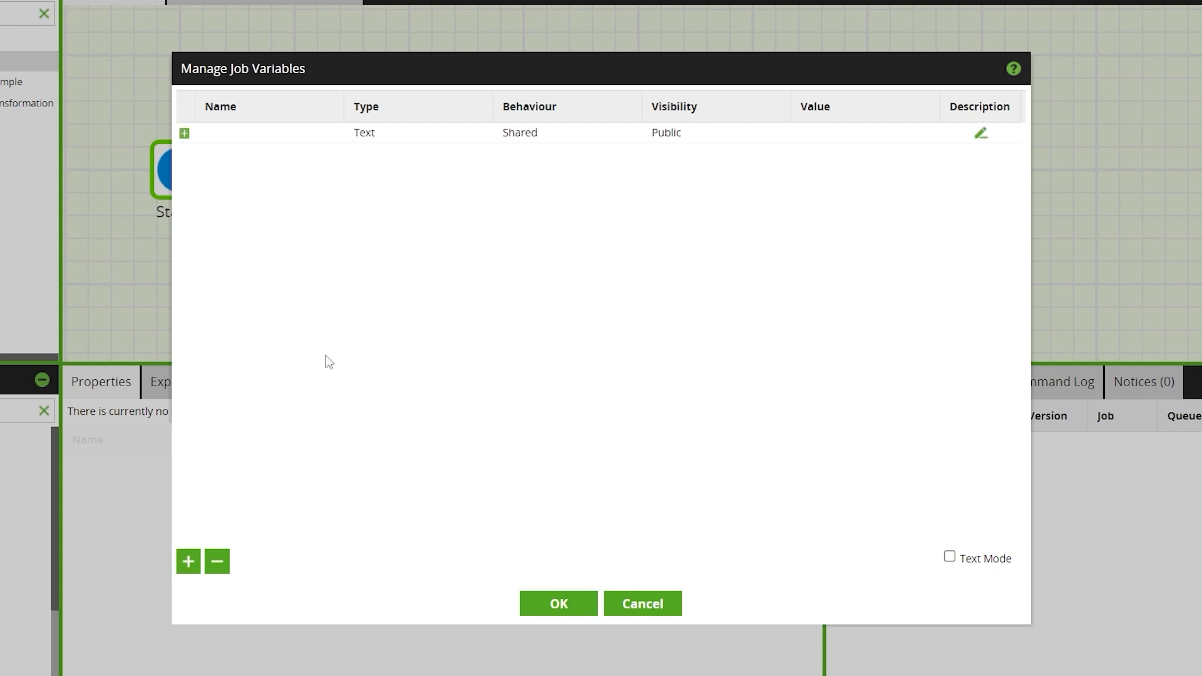